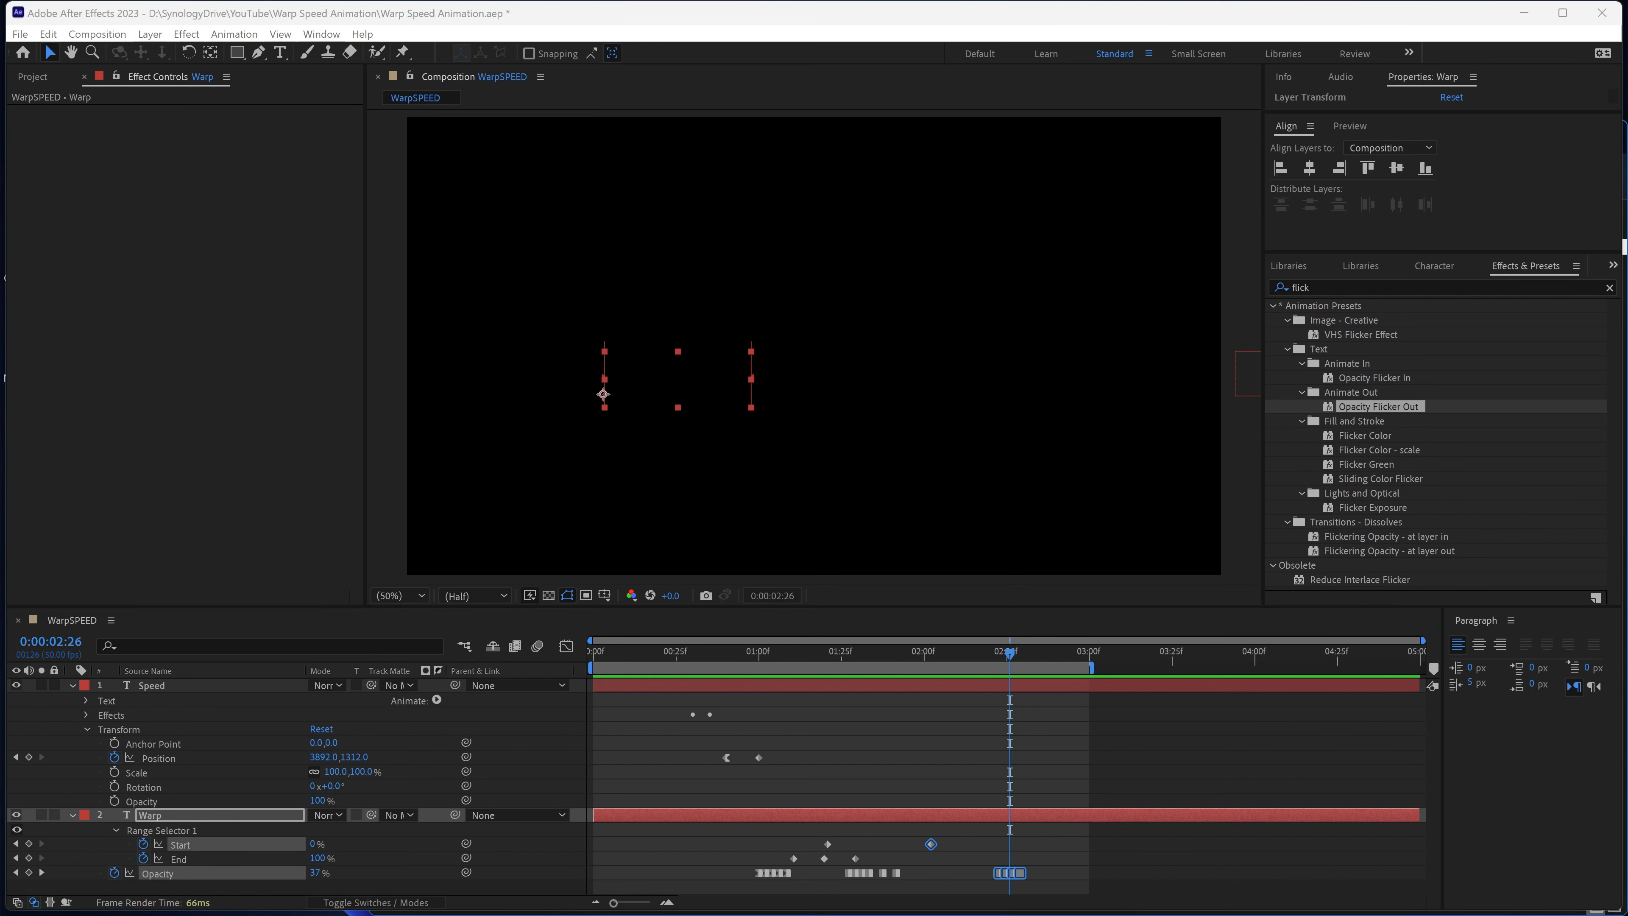
Step: Add High_Short_01.wav and Neon_Flicker_01_Edited.wav from the 8 Soundtracks folder as layers above the text in the WarpSPEED composition
key(alt+Tab)
key(alt+shift+Tab)
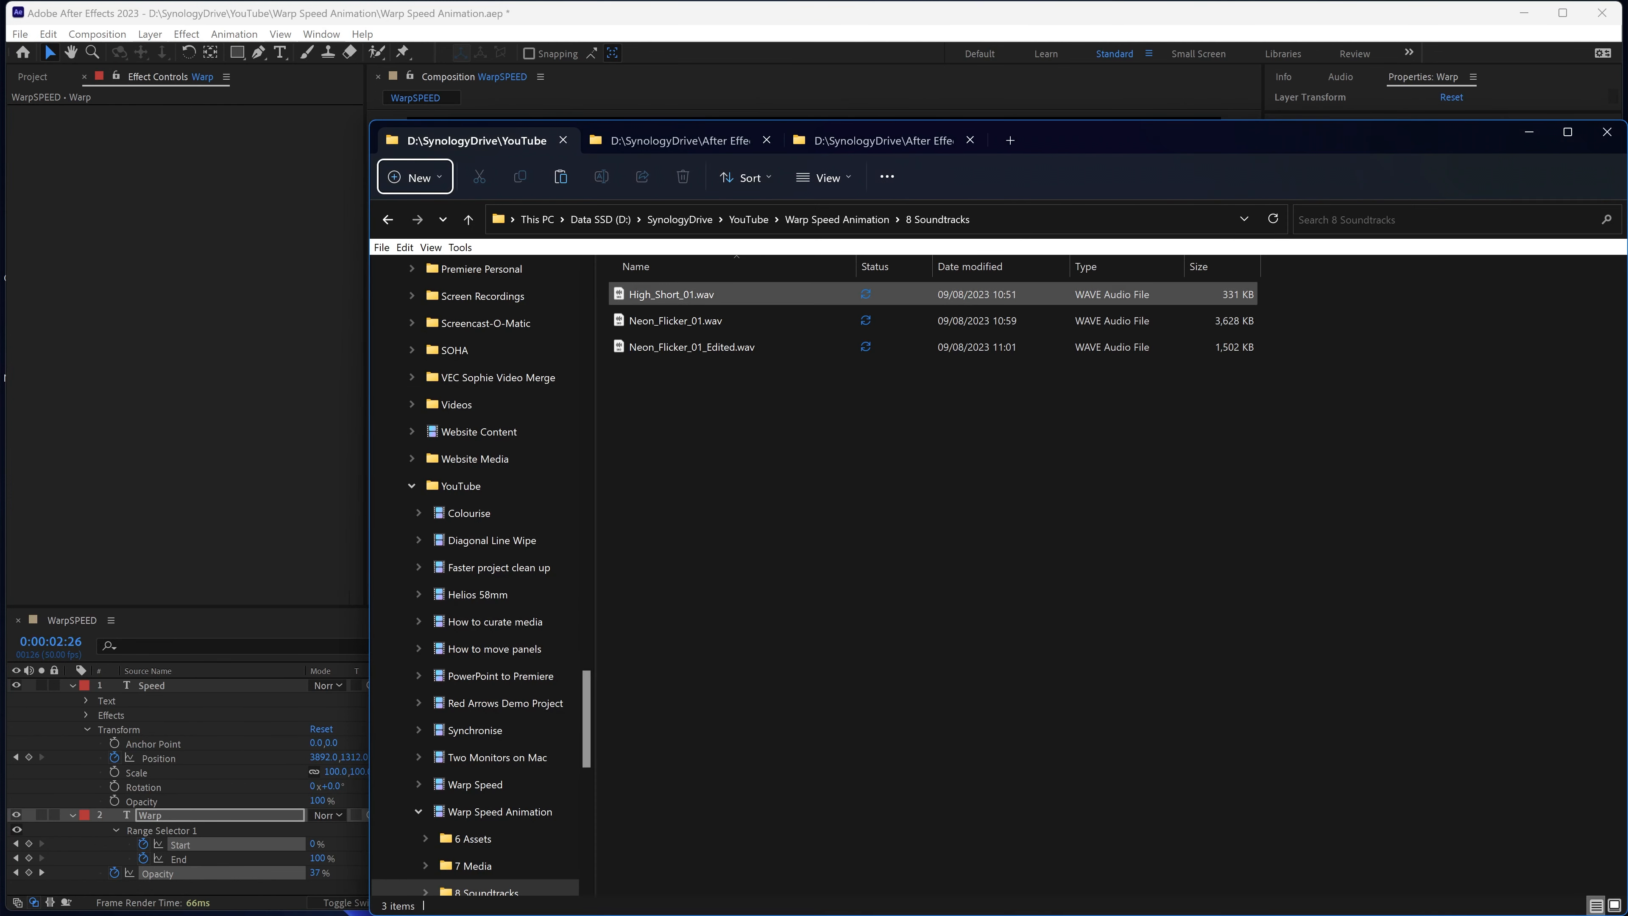
click(625, 294)
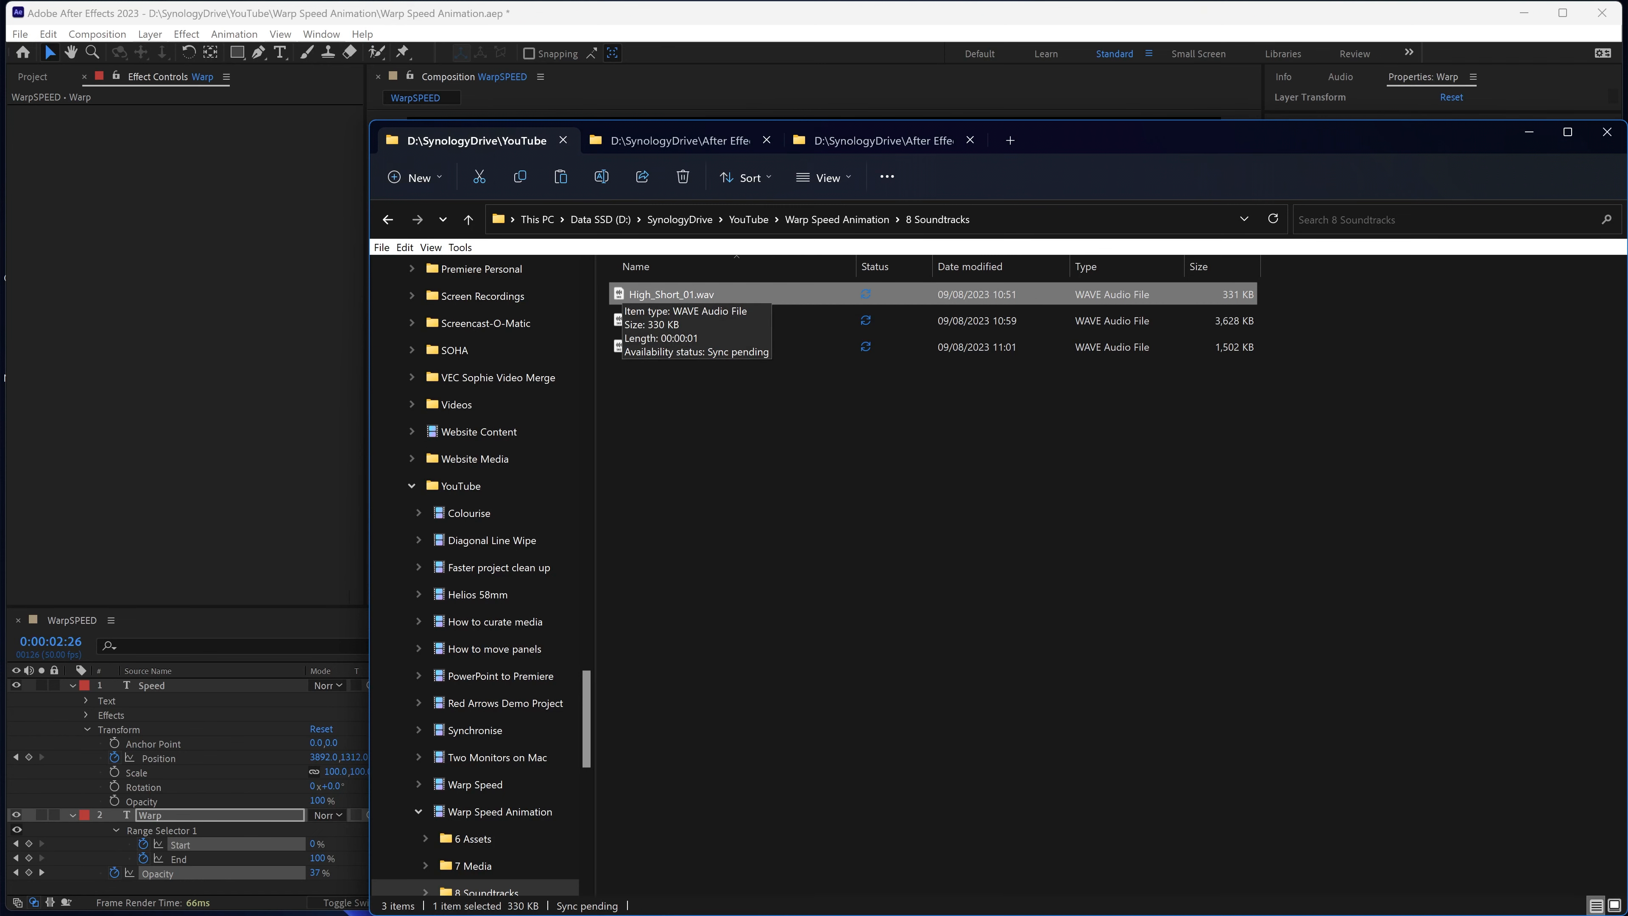
drag(336, 572, 217, 712)
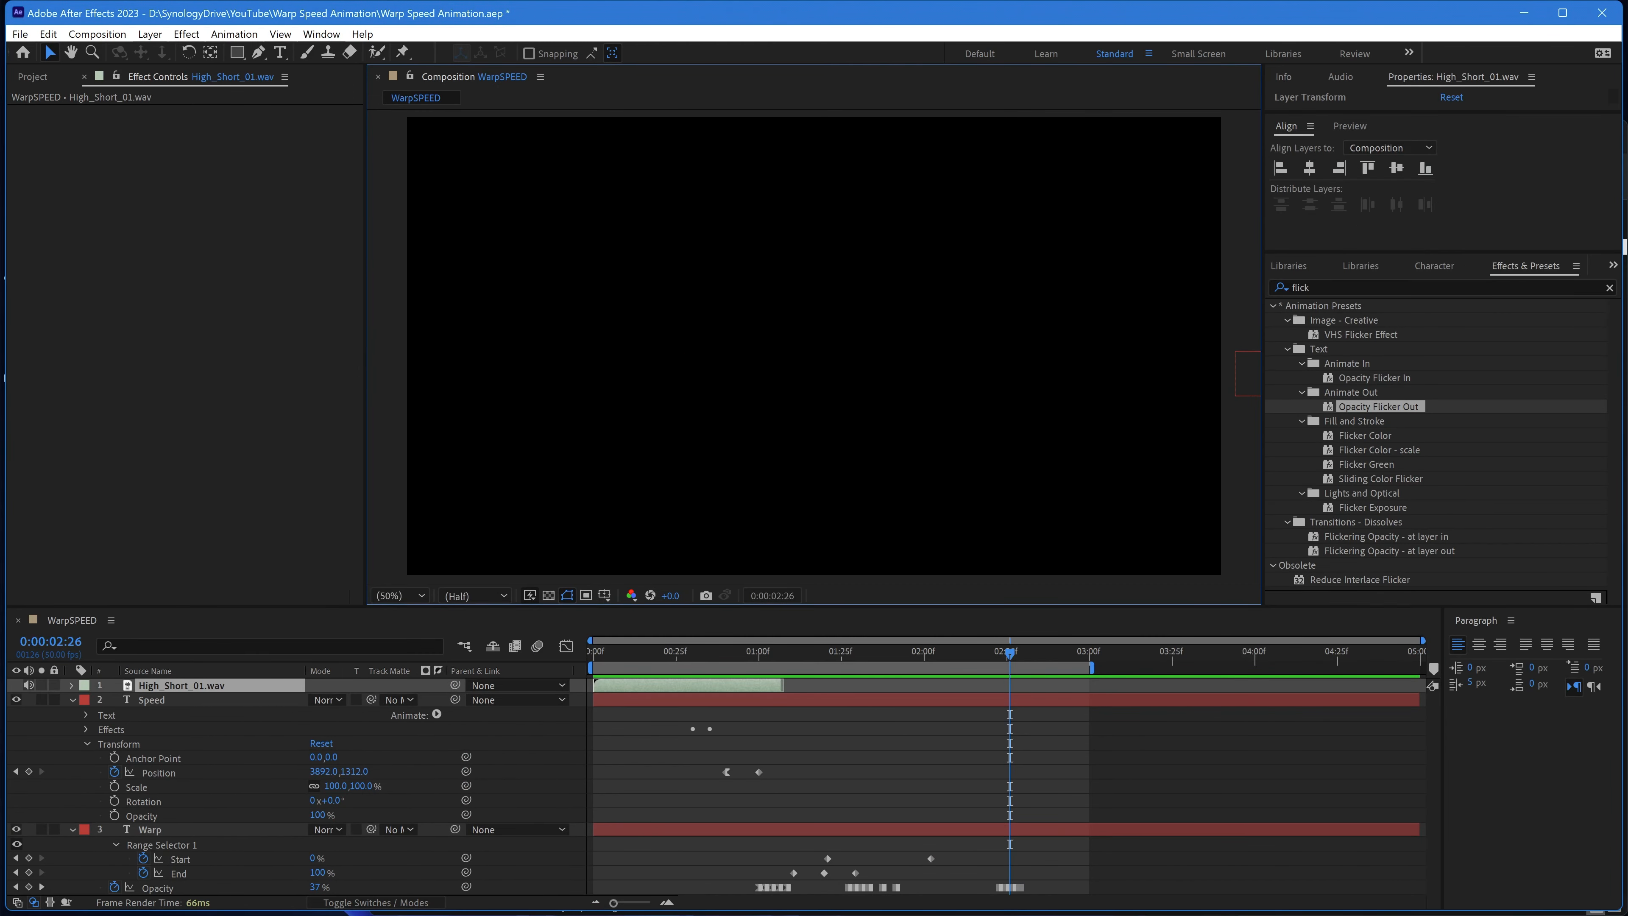
key(alt+Tab)
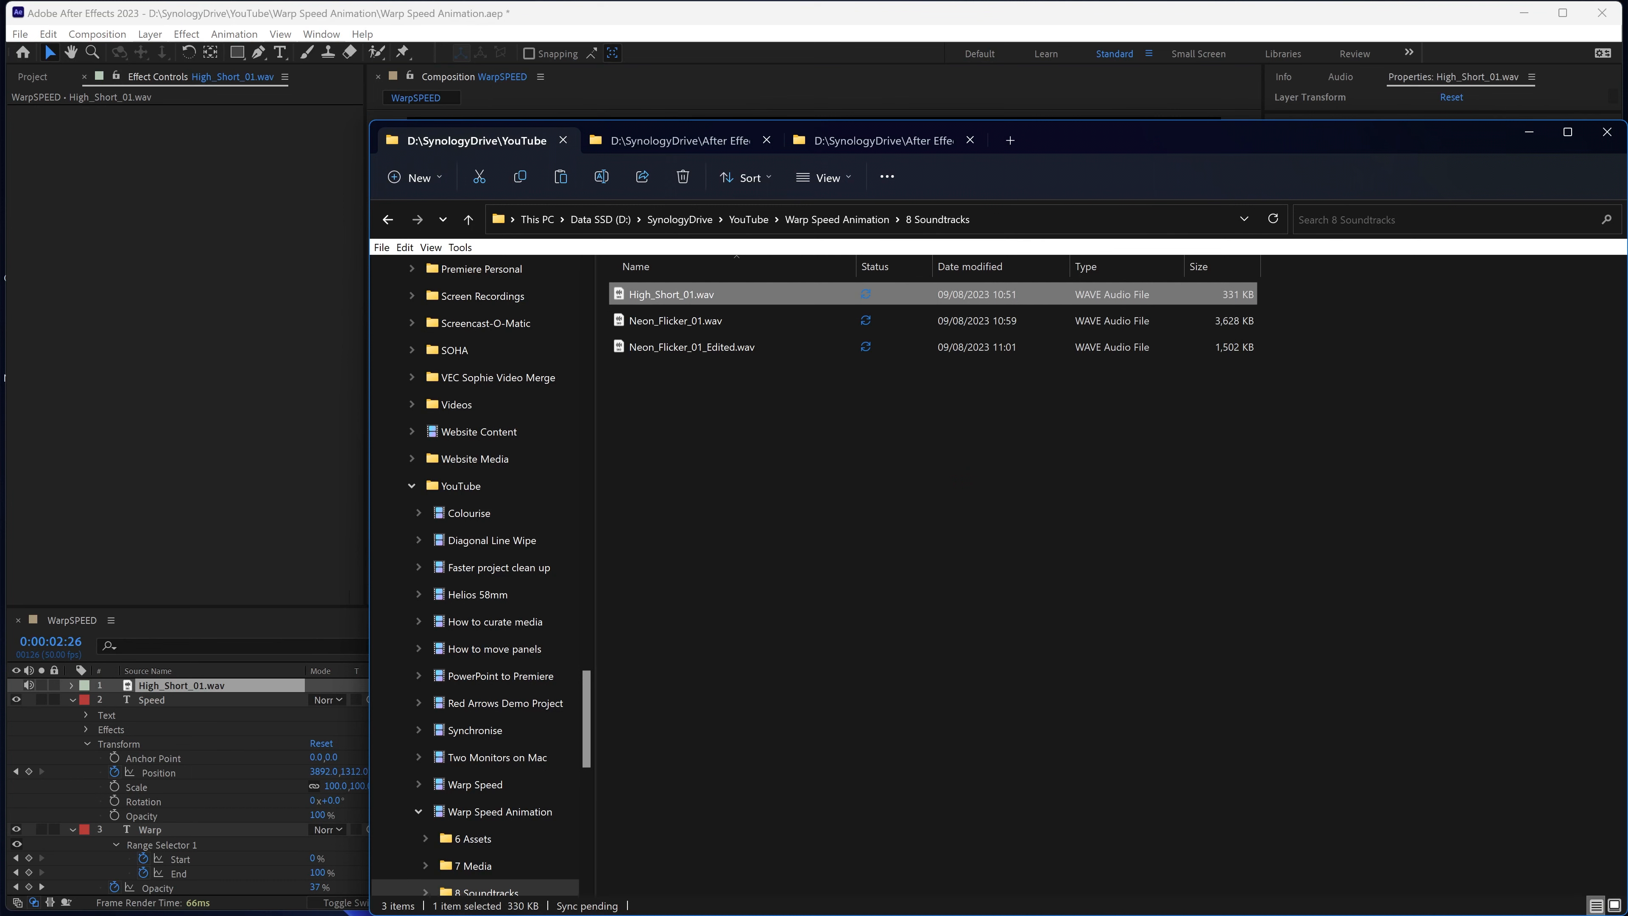
drag(693, 346, 255, 776)
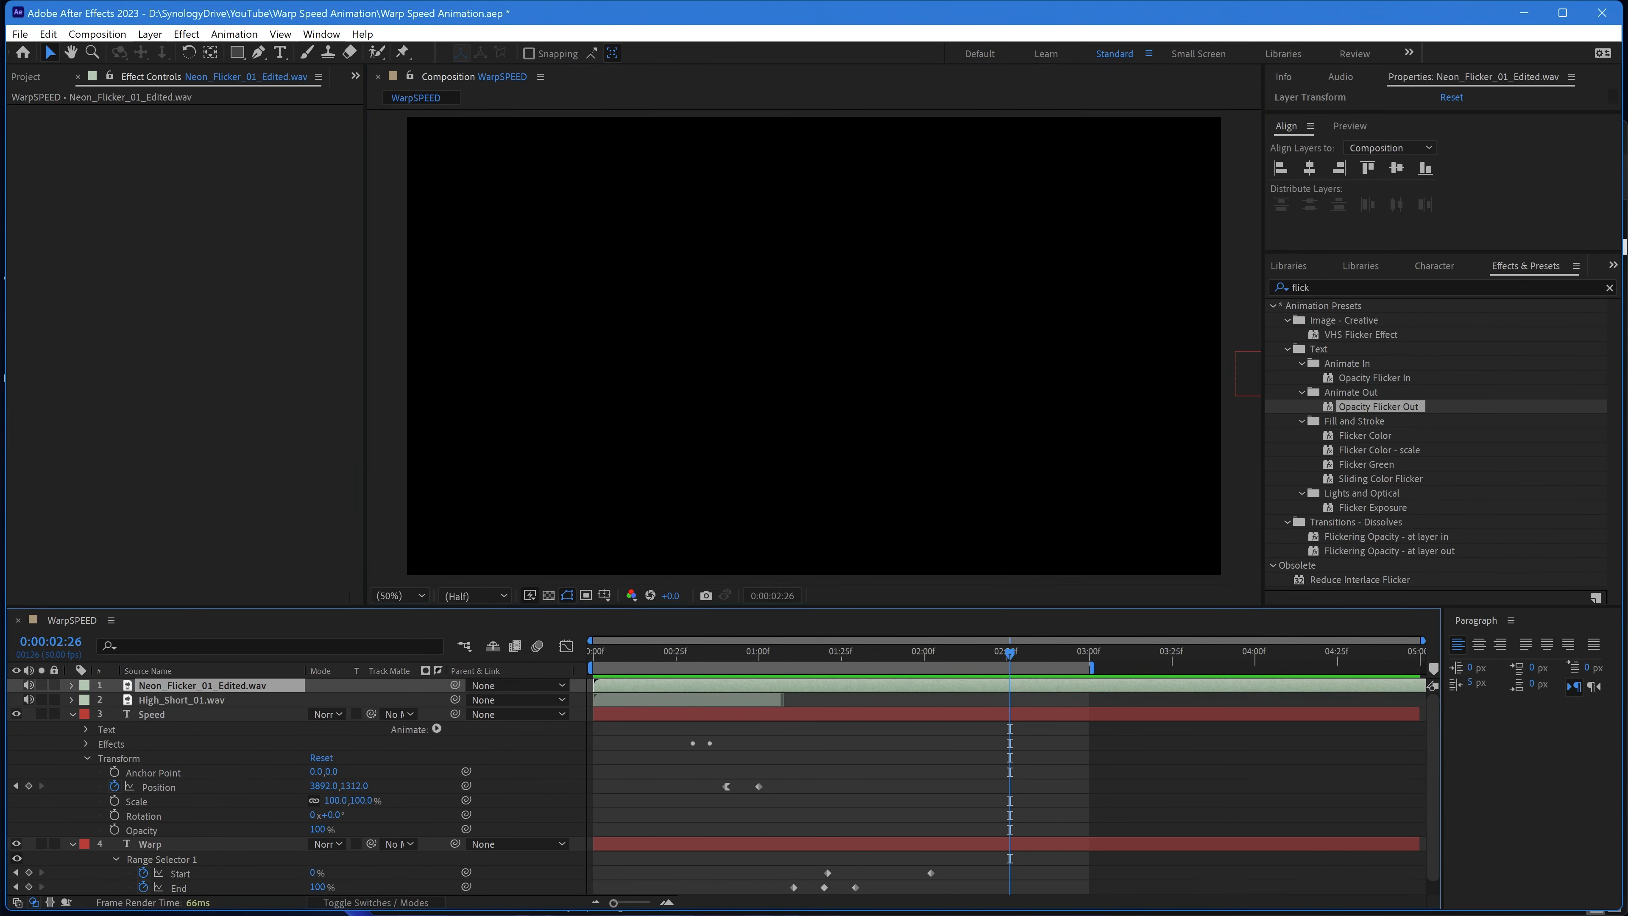
Step: Shift the High_Short_01.wav layer so it starts at 0:00:00:35, in line with the Speed layer's second effect keyframe
click(180, 700)
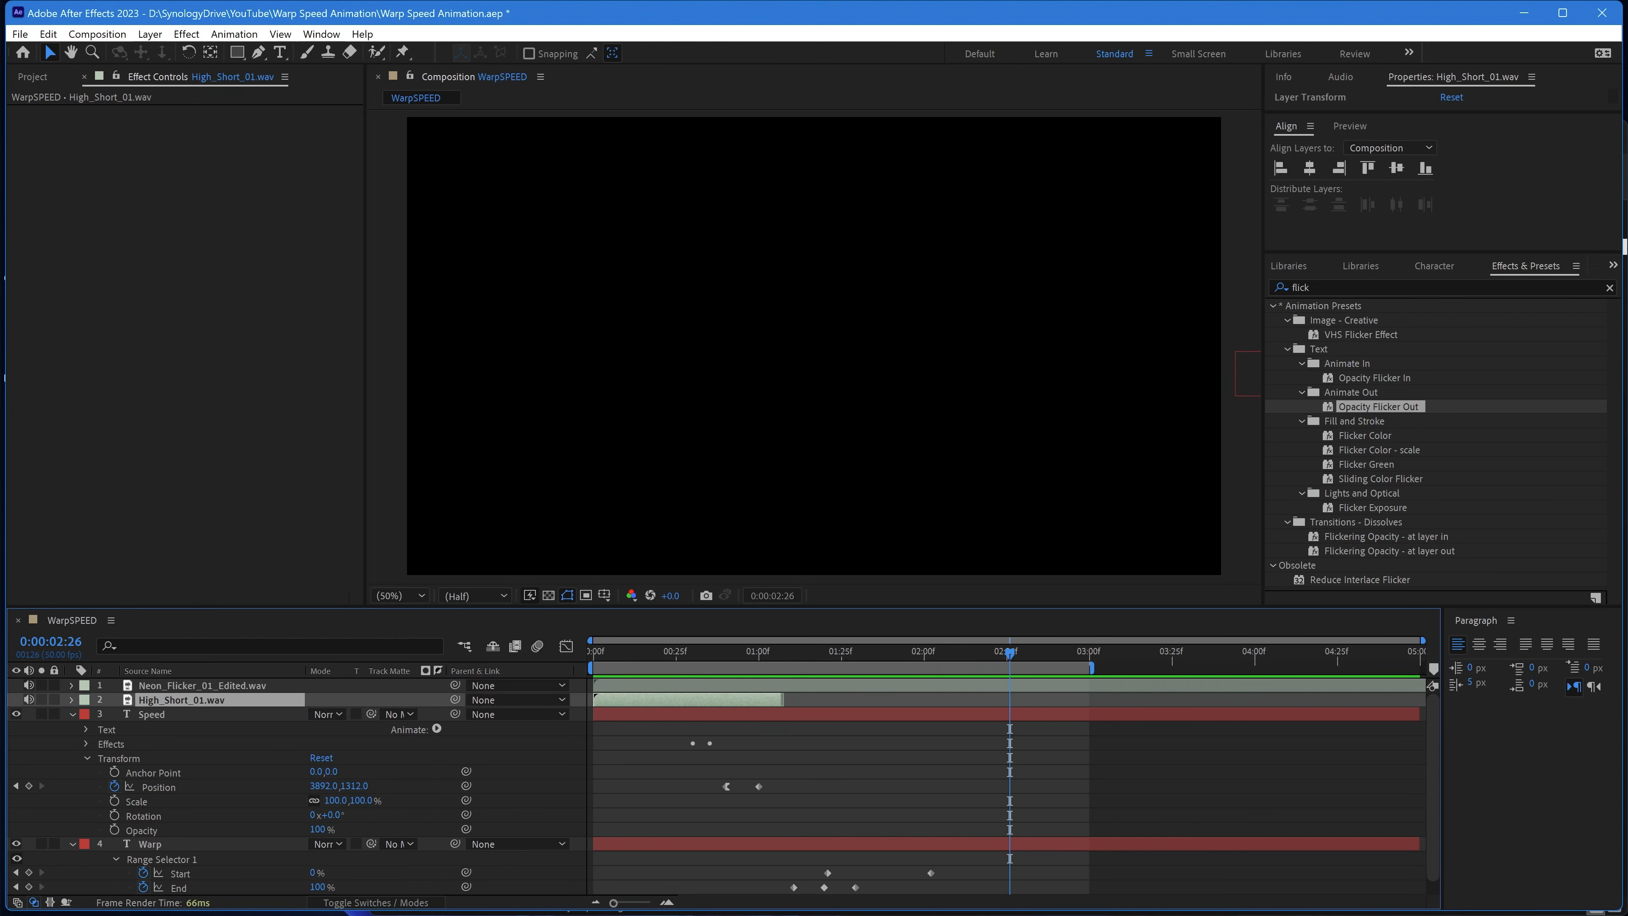
key(Home)
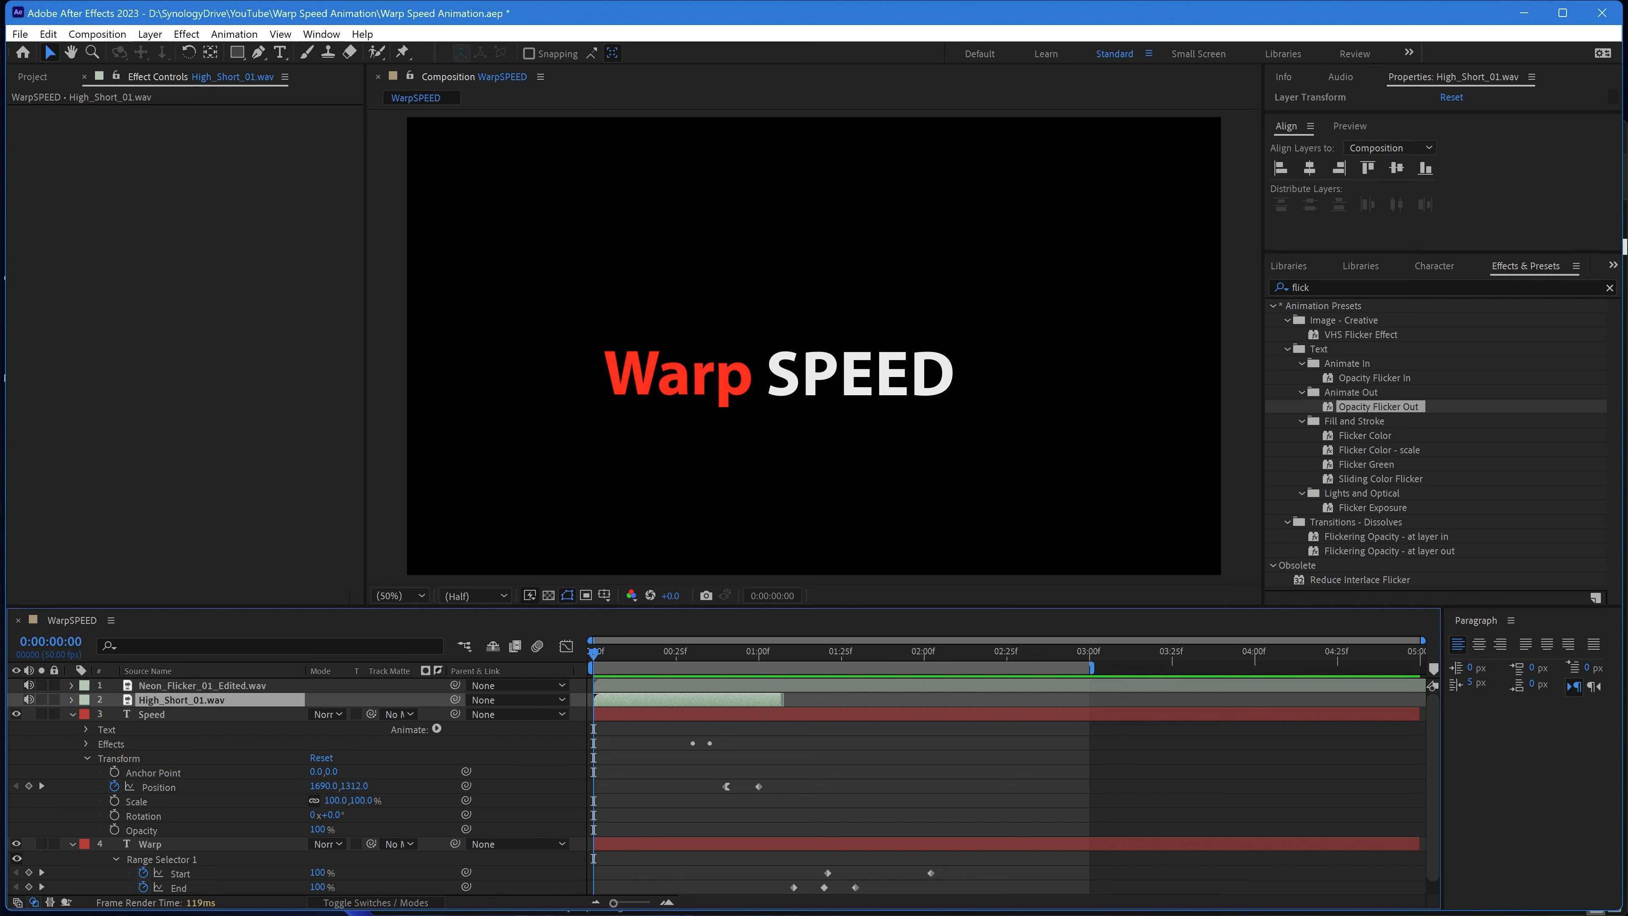
key(space)
key(Page_Up)
key(Page_Up)
key(Page_Up)
key(Page_Up)
key(Page_Up)
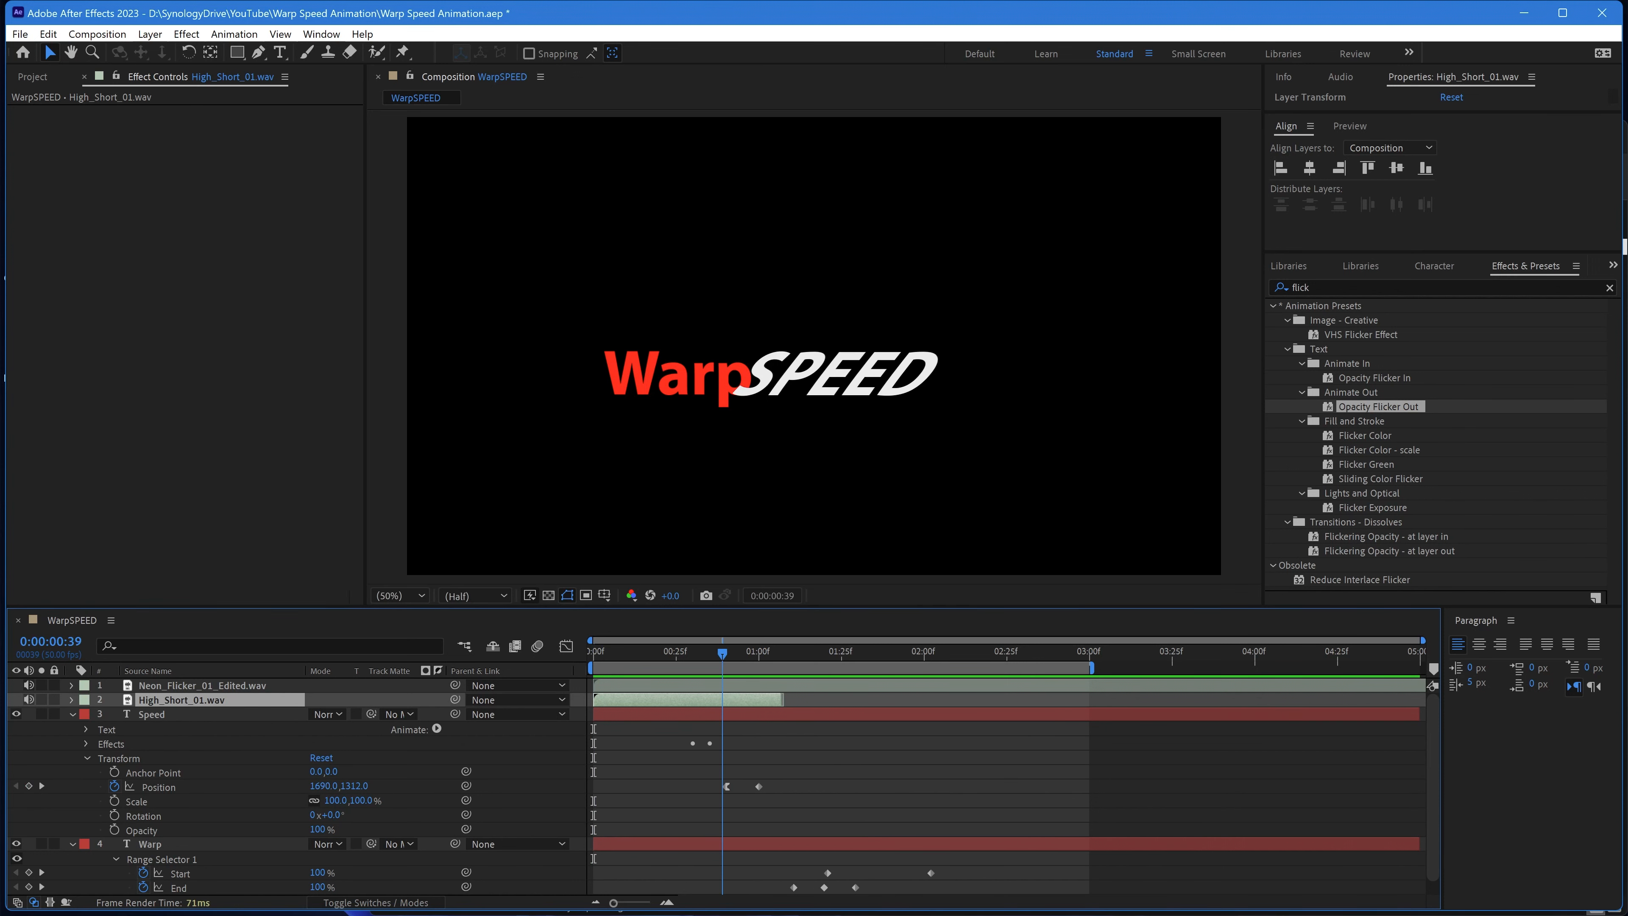
key(Page_Up)
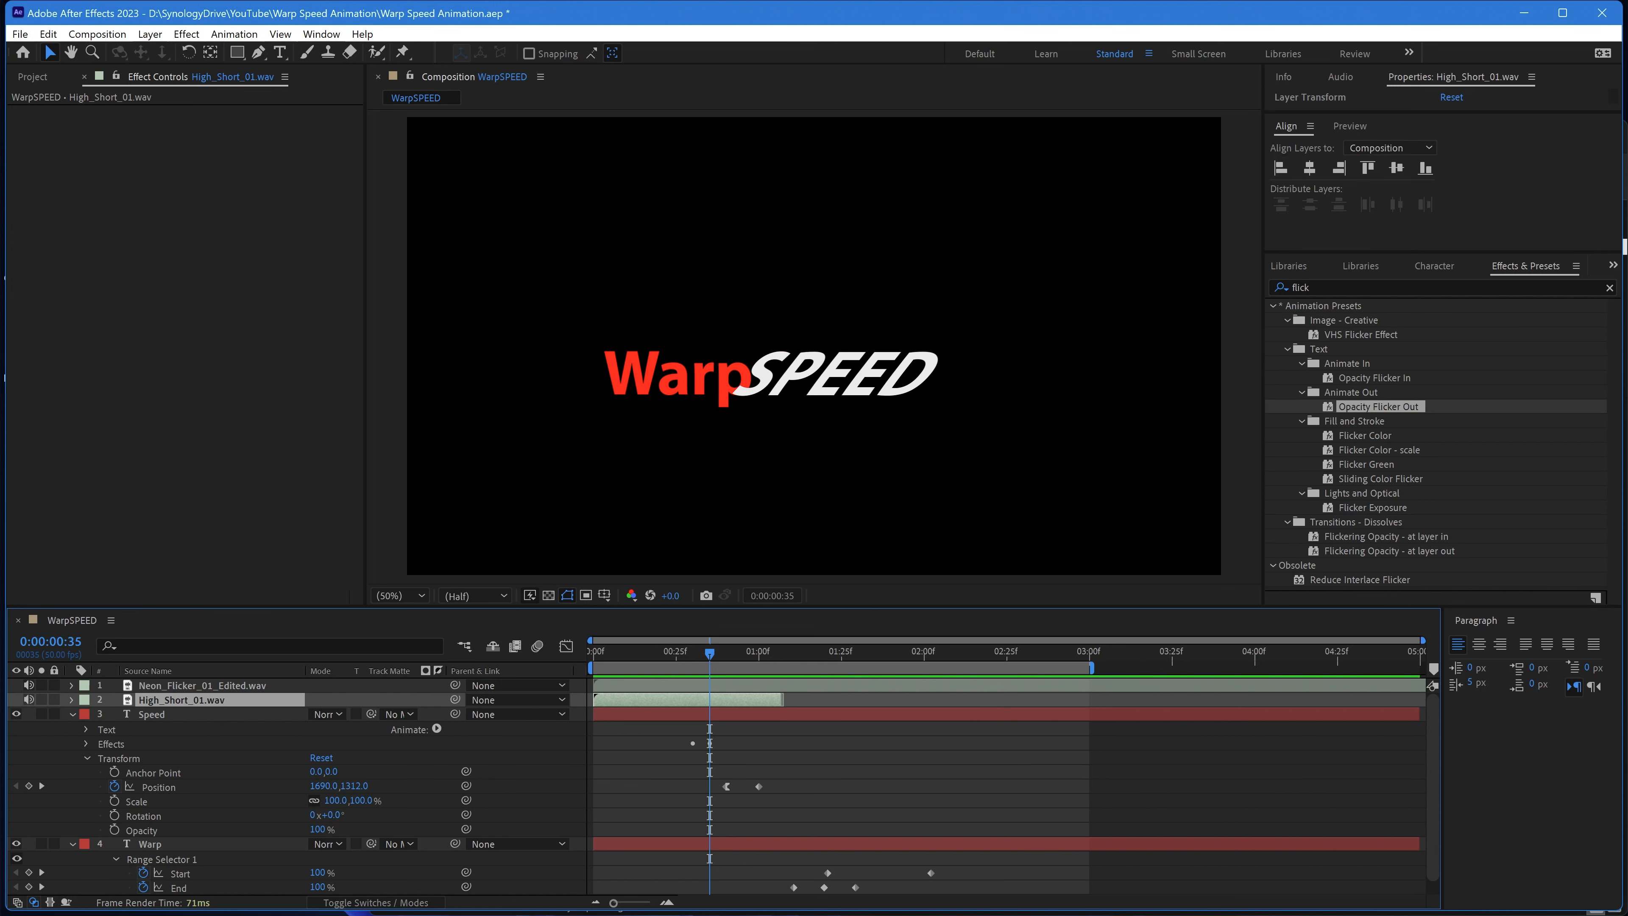
drag(668, 700, 783, 699)
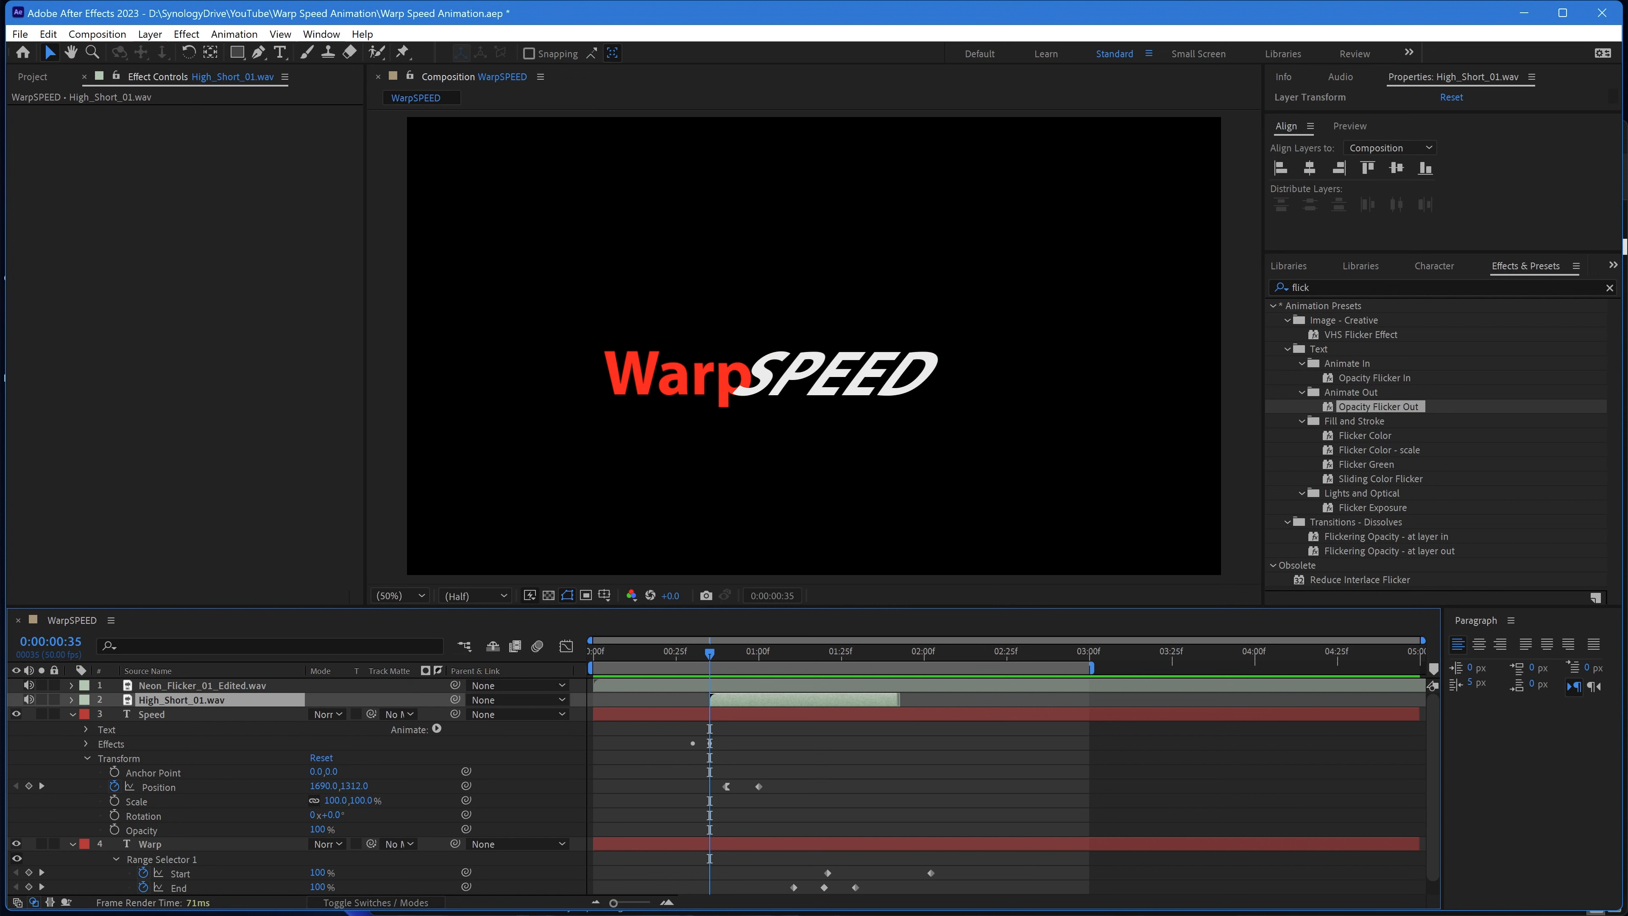
Step: Shift the Neon_Flicker_01_Edited.wav layer so it starts at 0:00:00:39, one frame before the Speed layer's first position keyframe
click(202, 685)
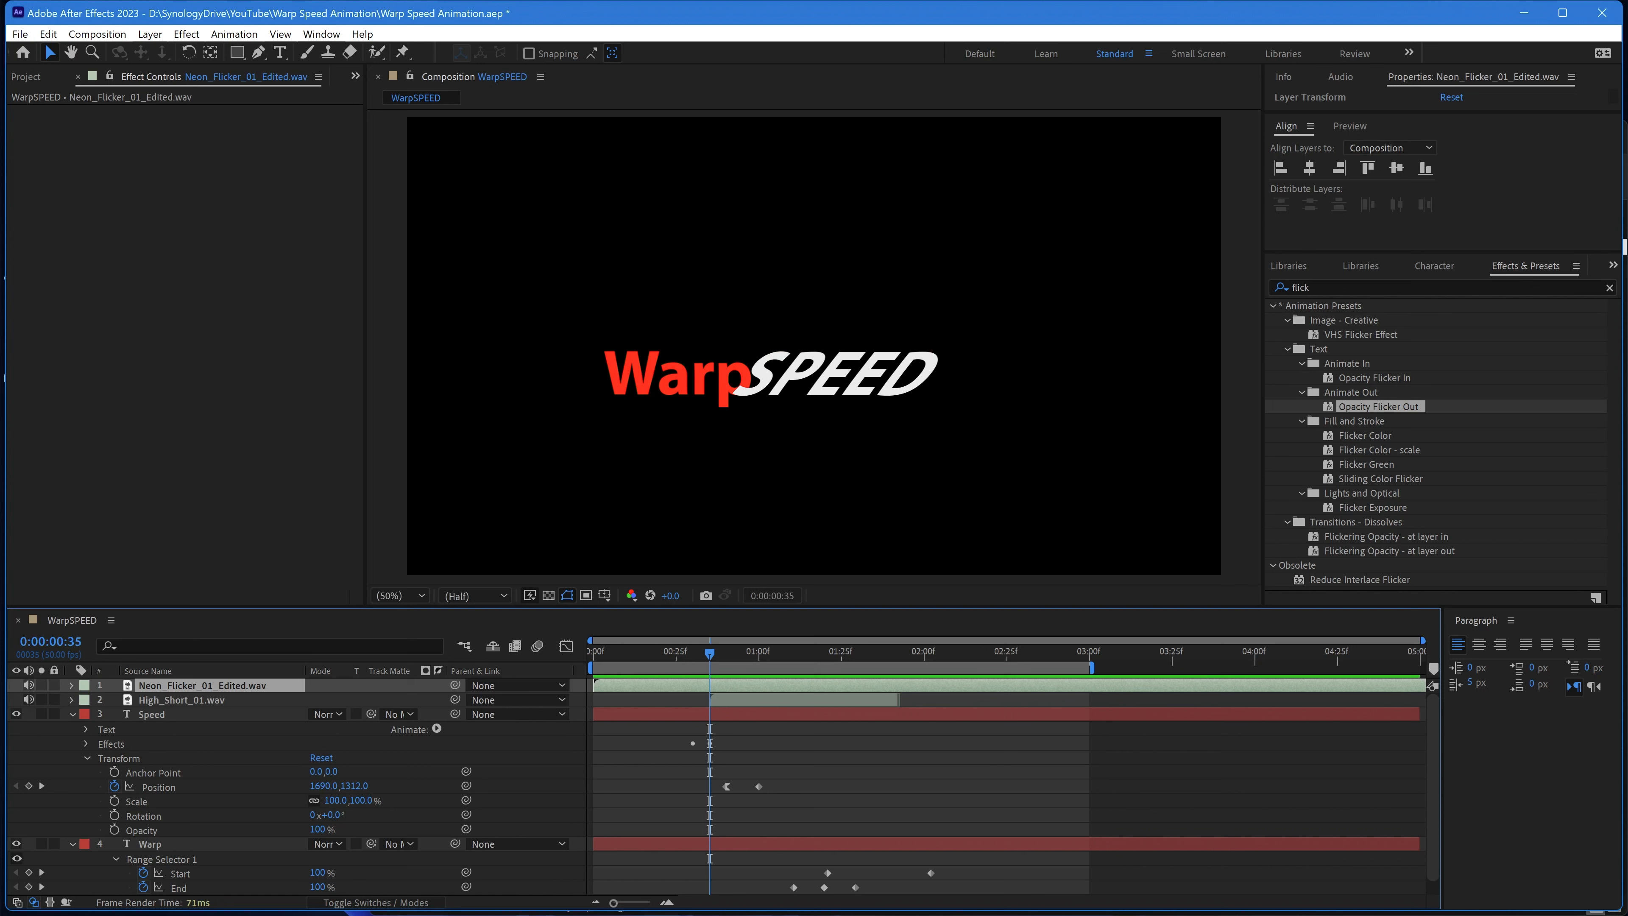
key(k)
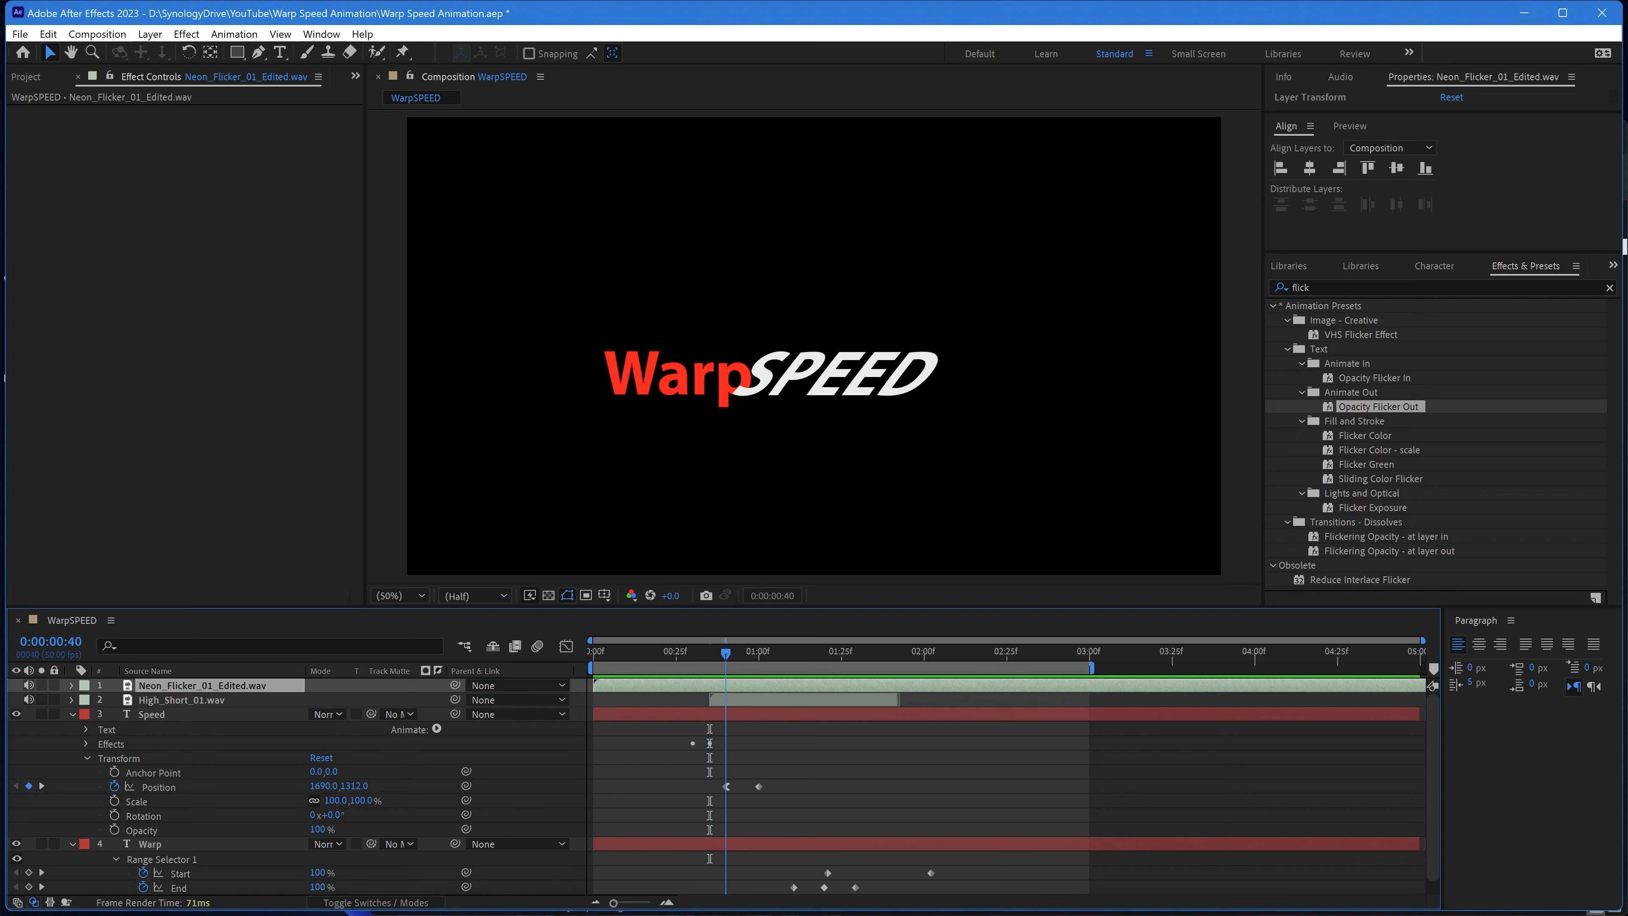
key(Page_Up)
key([)
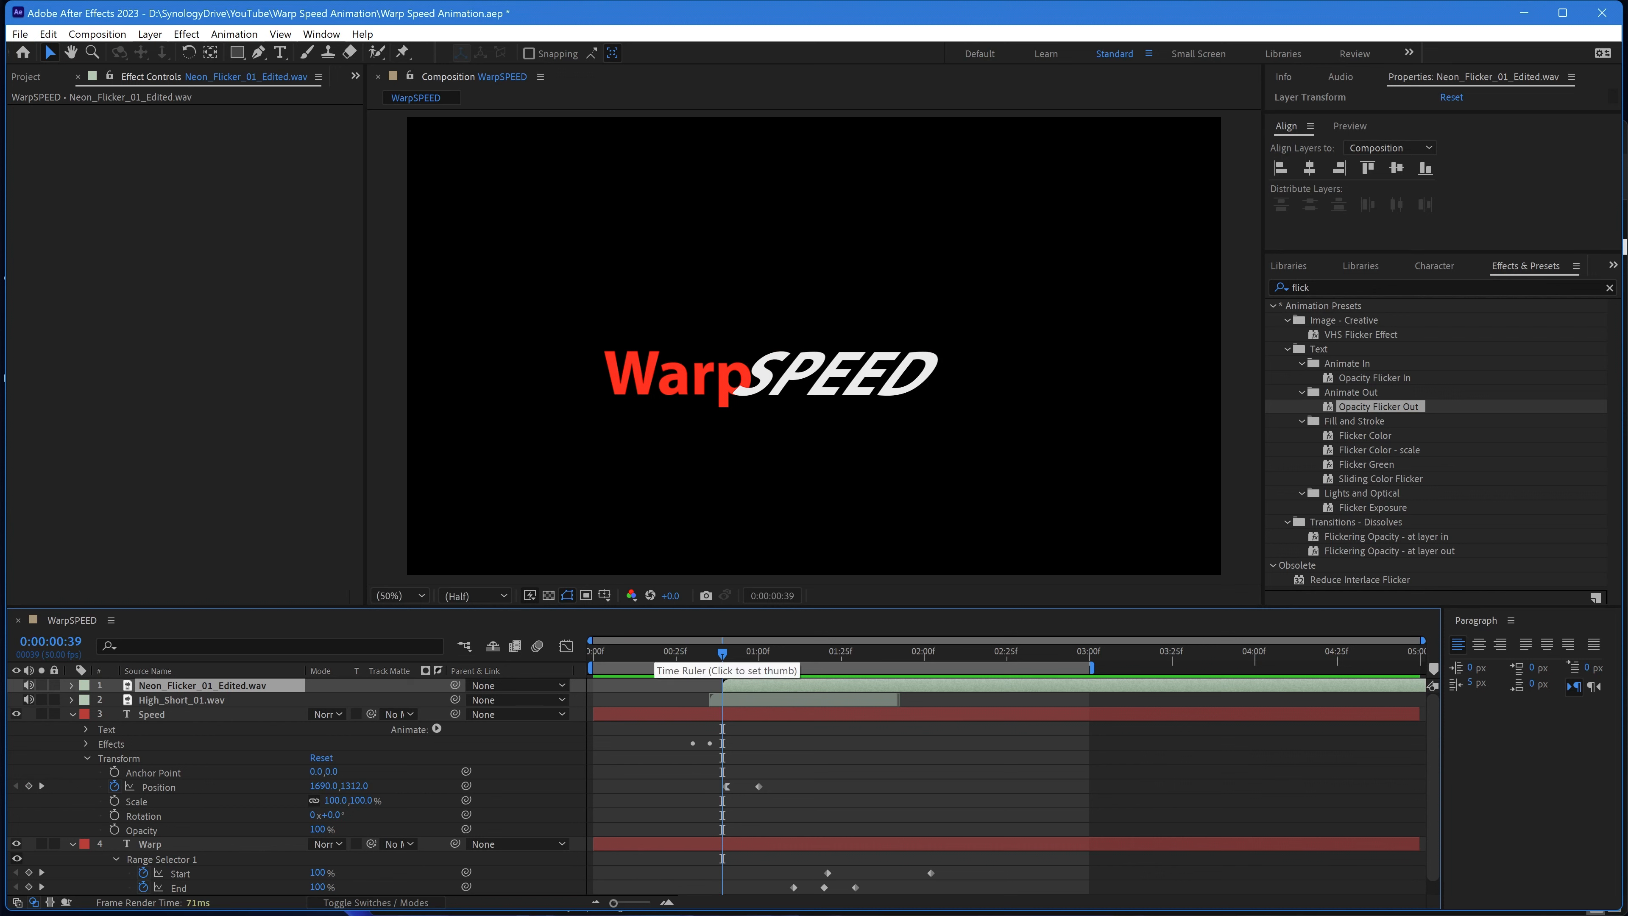
Step: Preview the animation with sound and set the High_Short_01.wav layer's audio levels to -5 dB
key(space)
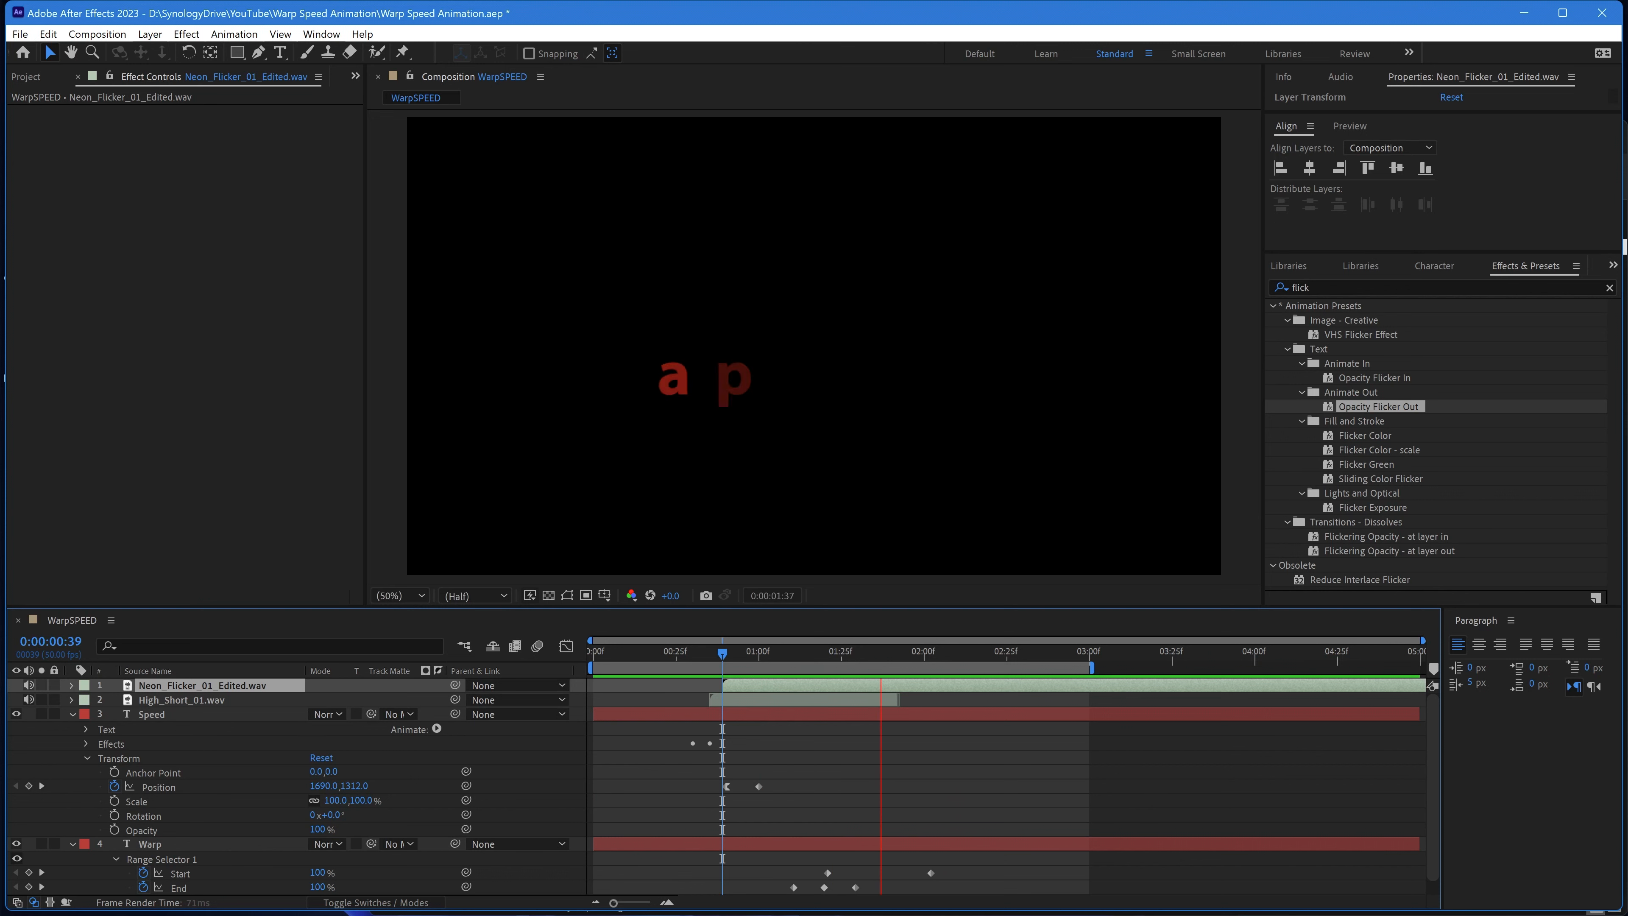
key(space)
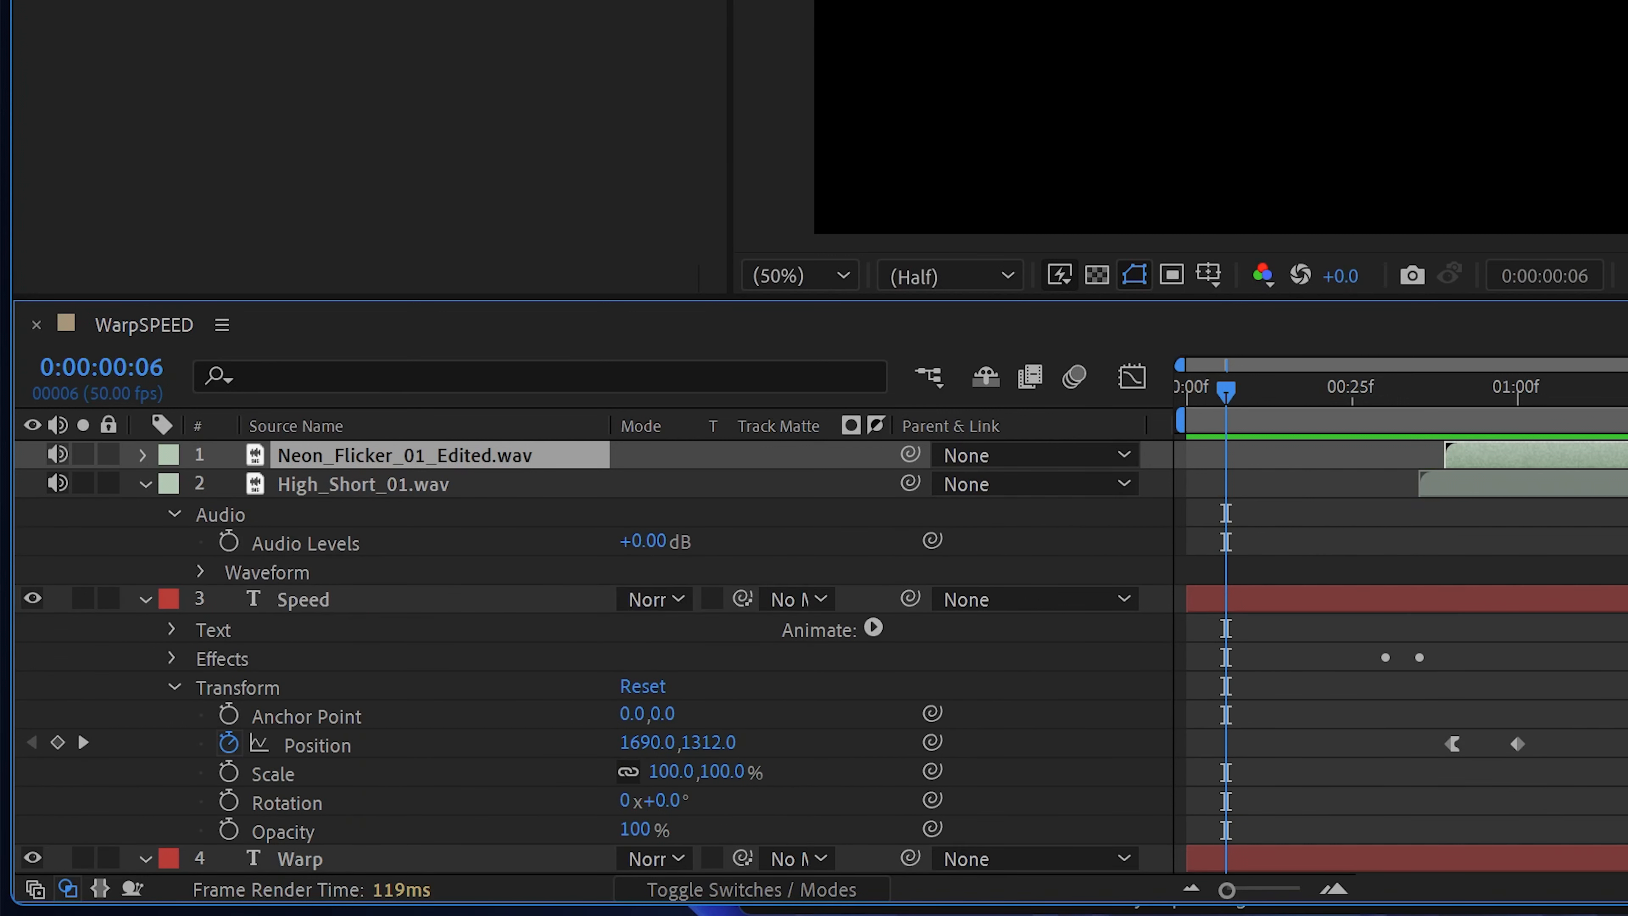
click(642, 541)
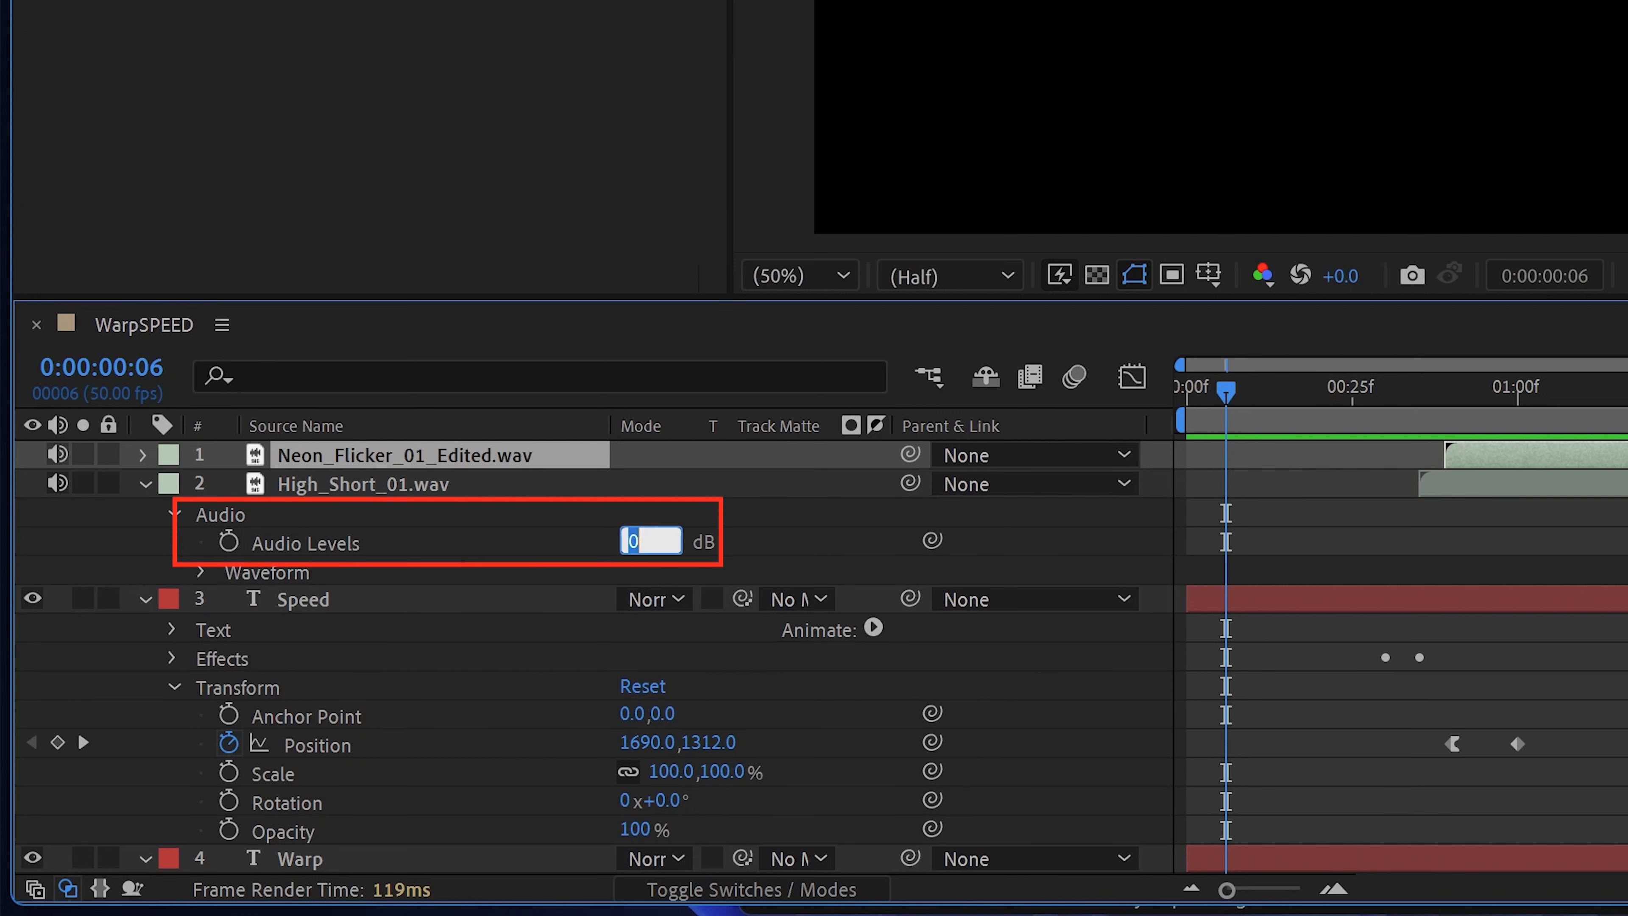
text(-5)
key(Return)
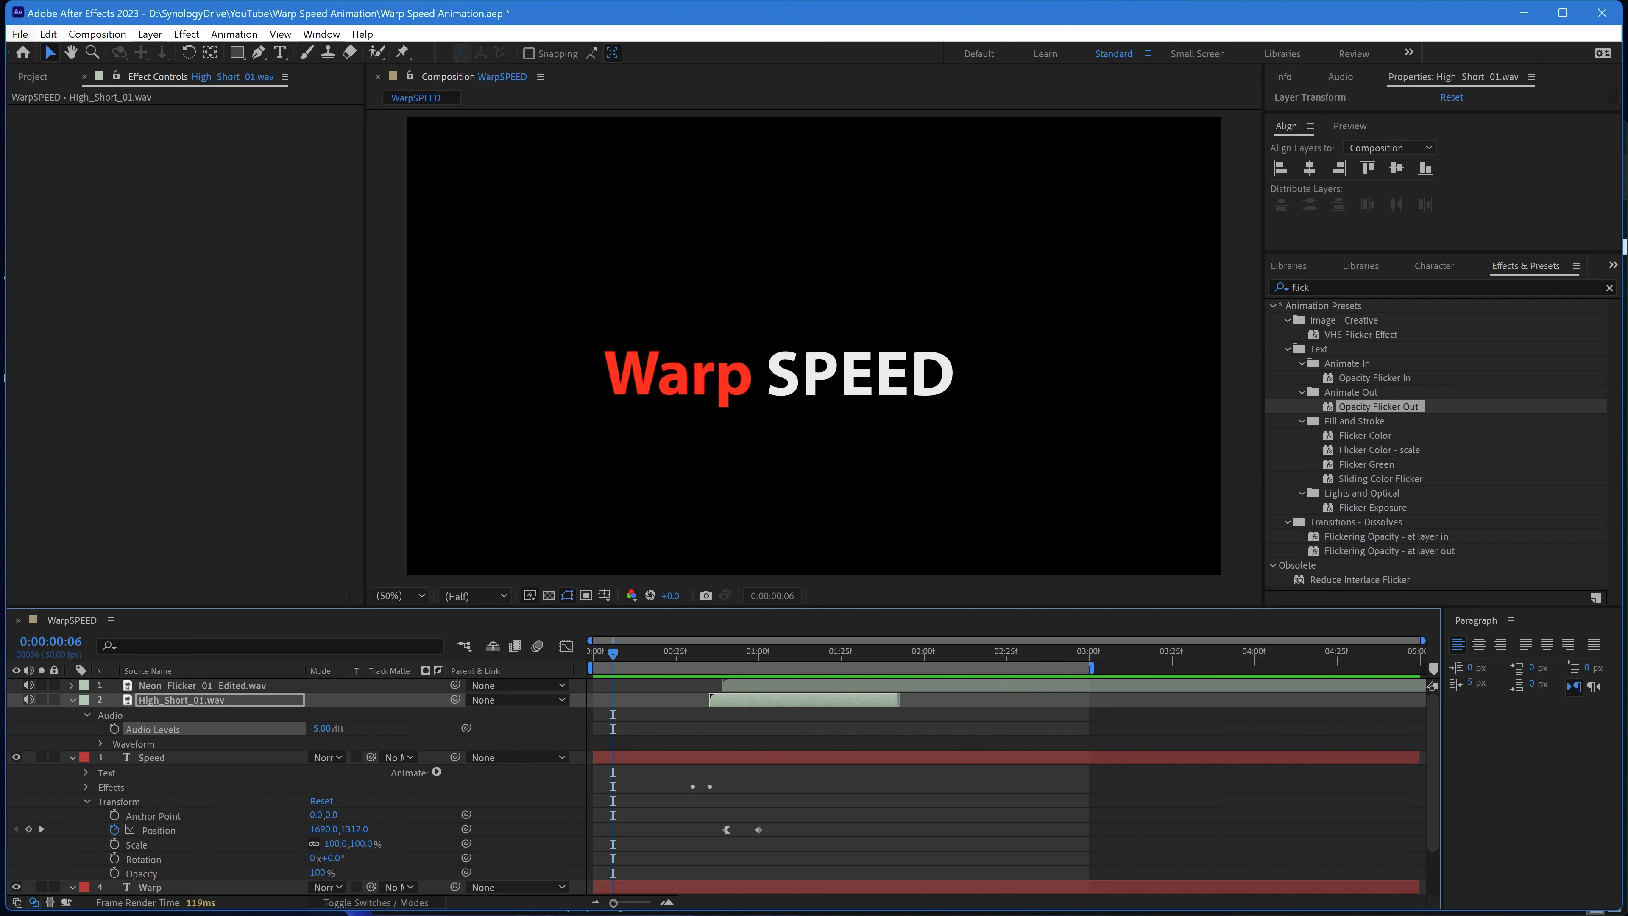
Step: Save the Warp Speed Animation project
click(20, 33)
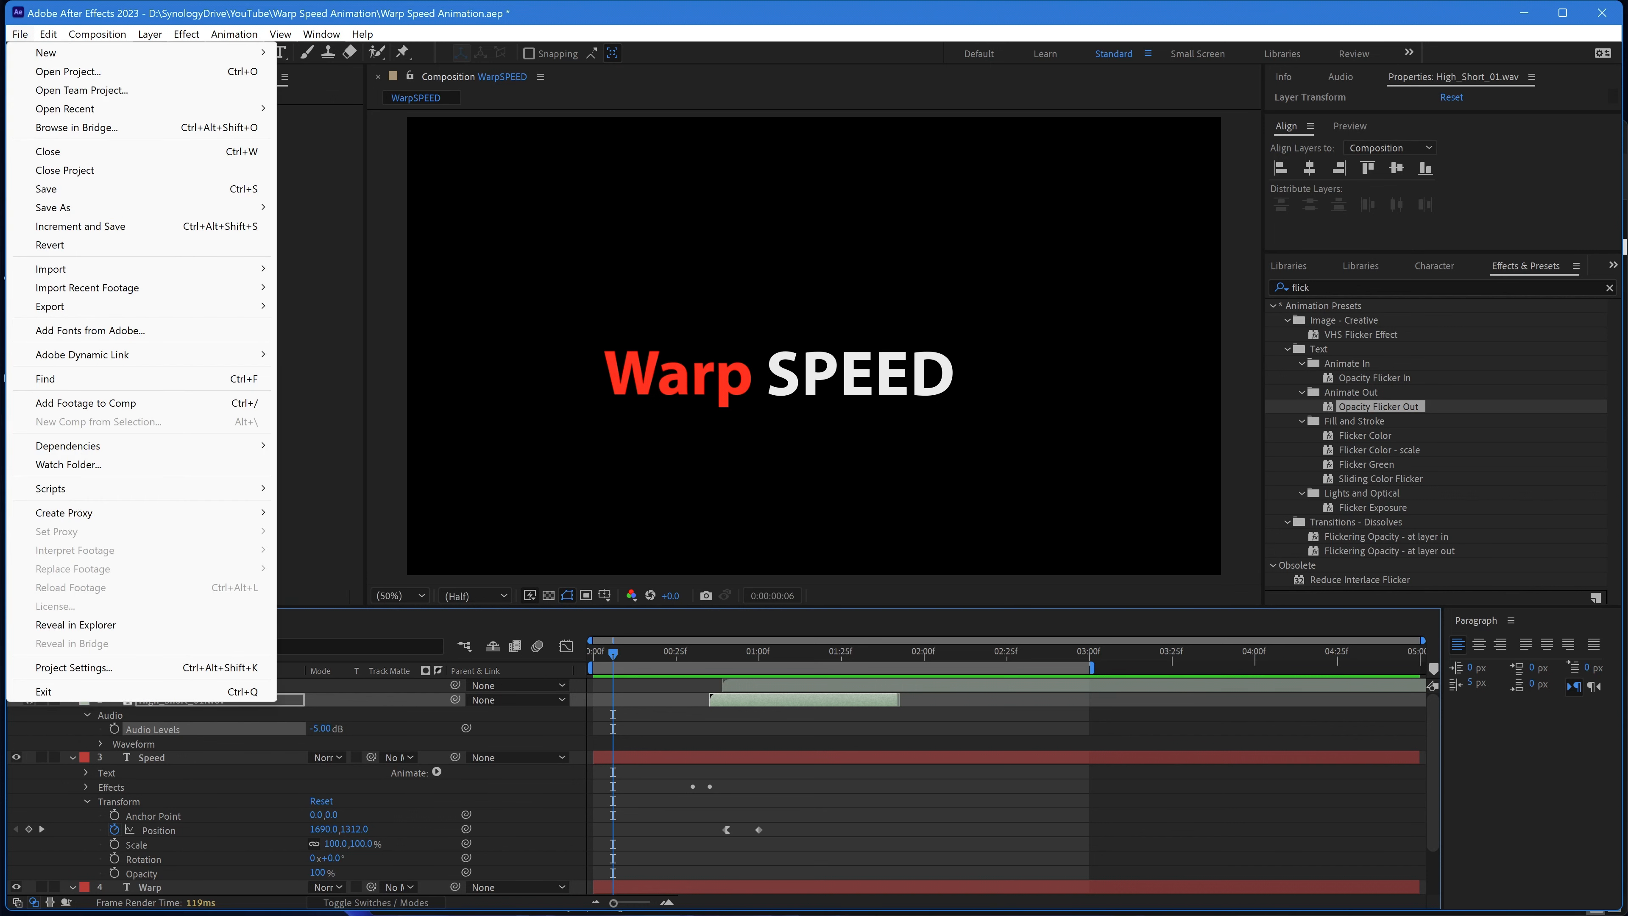
mouse_move(64, 208)
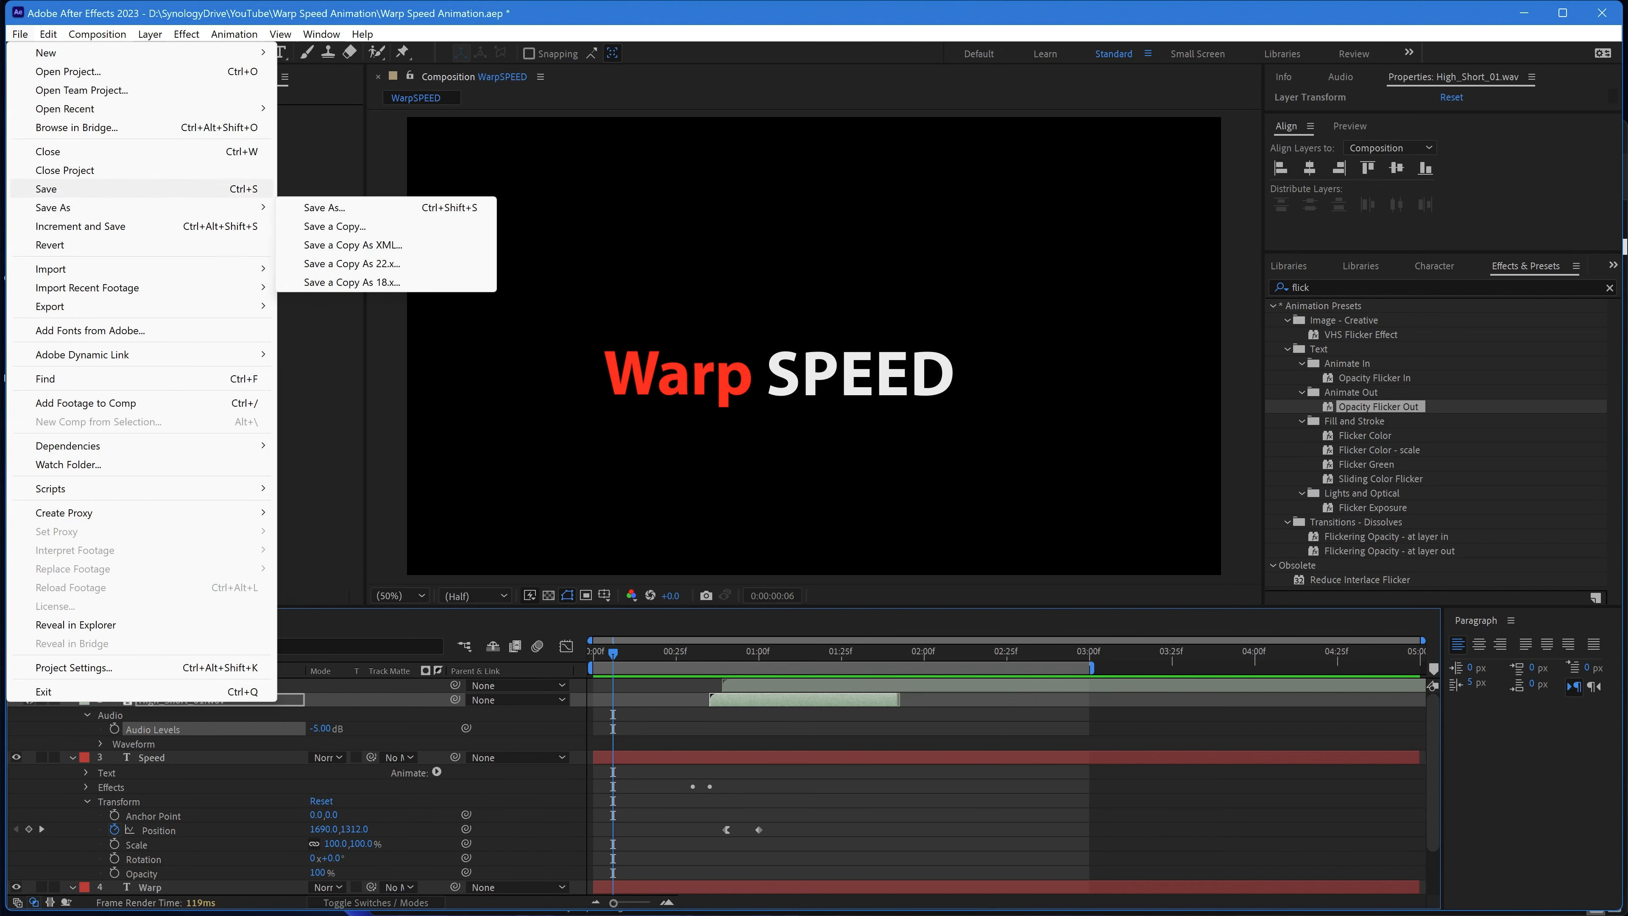
click(64, 189)
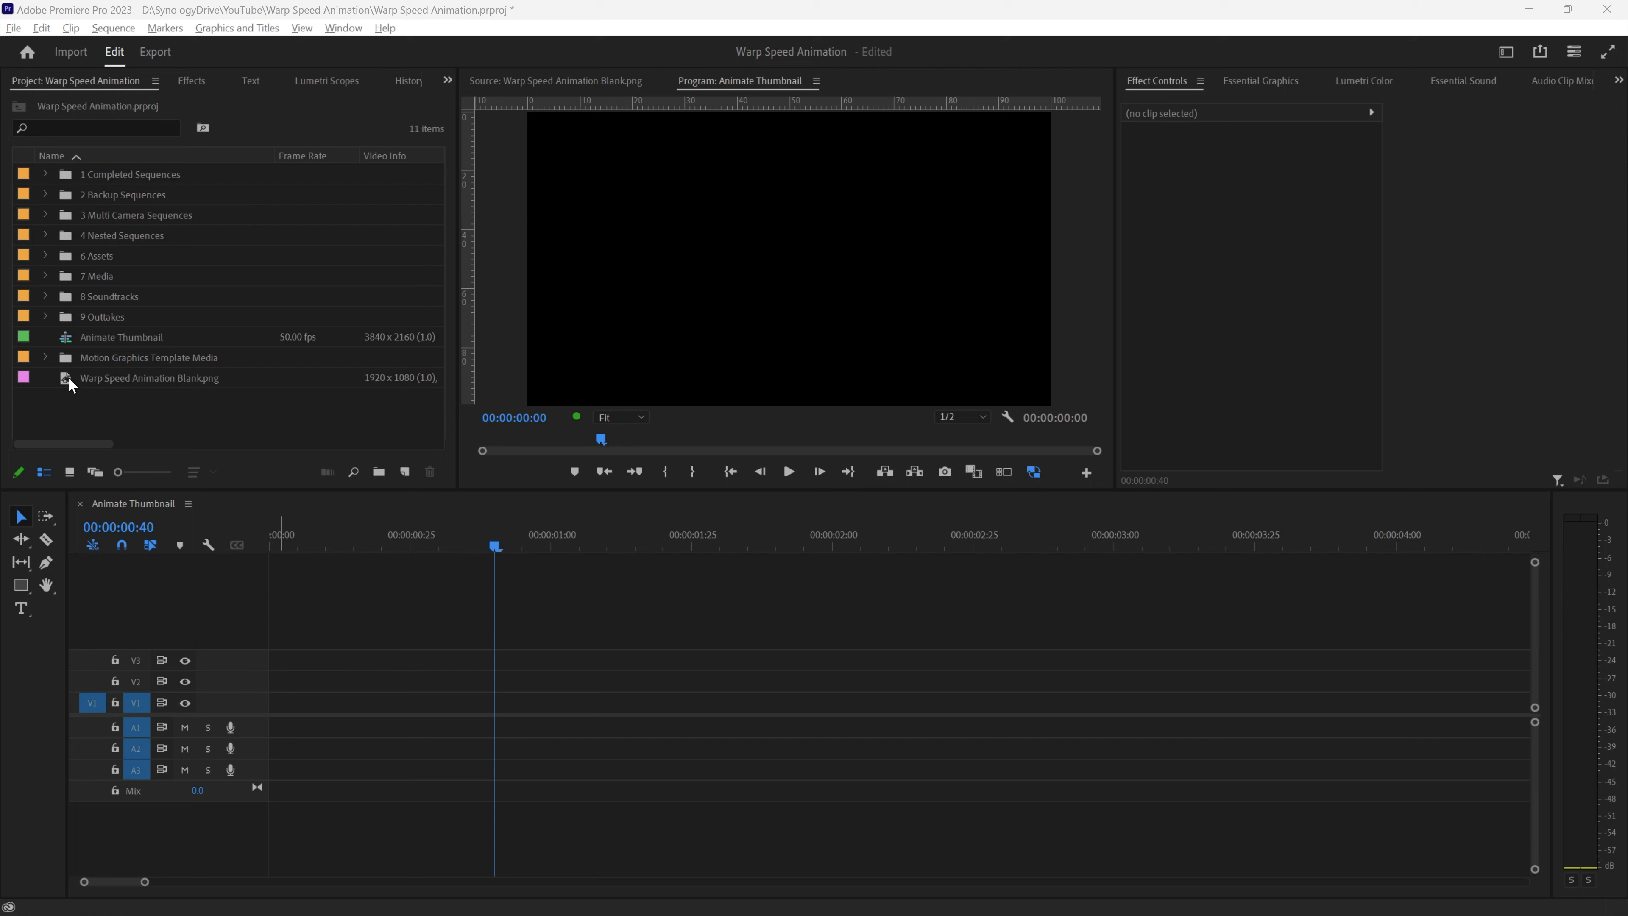
Step: In Premiere Pro, place Warp Speed Animation Blank.png on track V1 at the start of the Animate Thumbnail sequence
drag(66, 376, 269, 724)
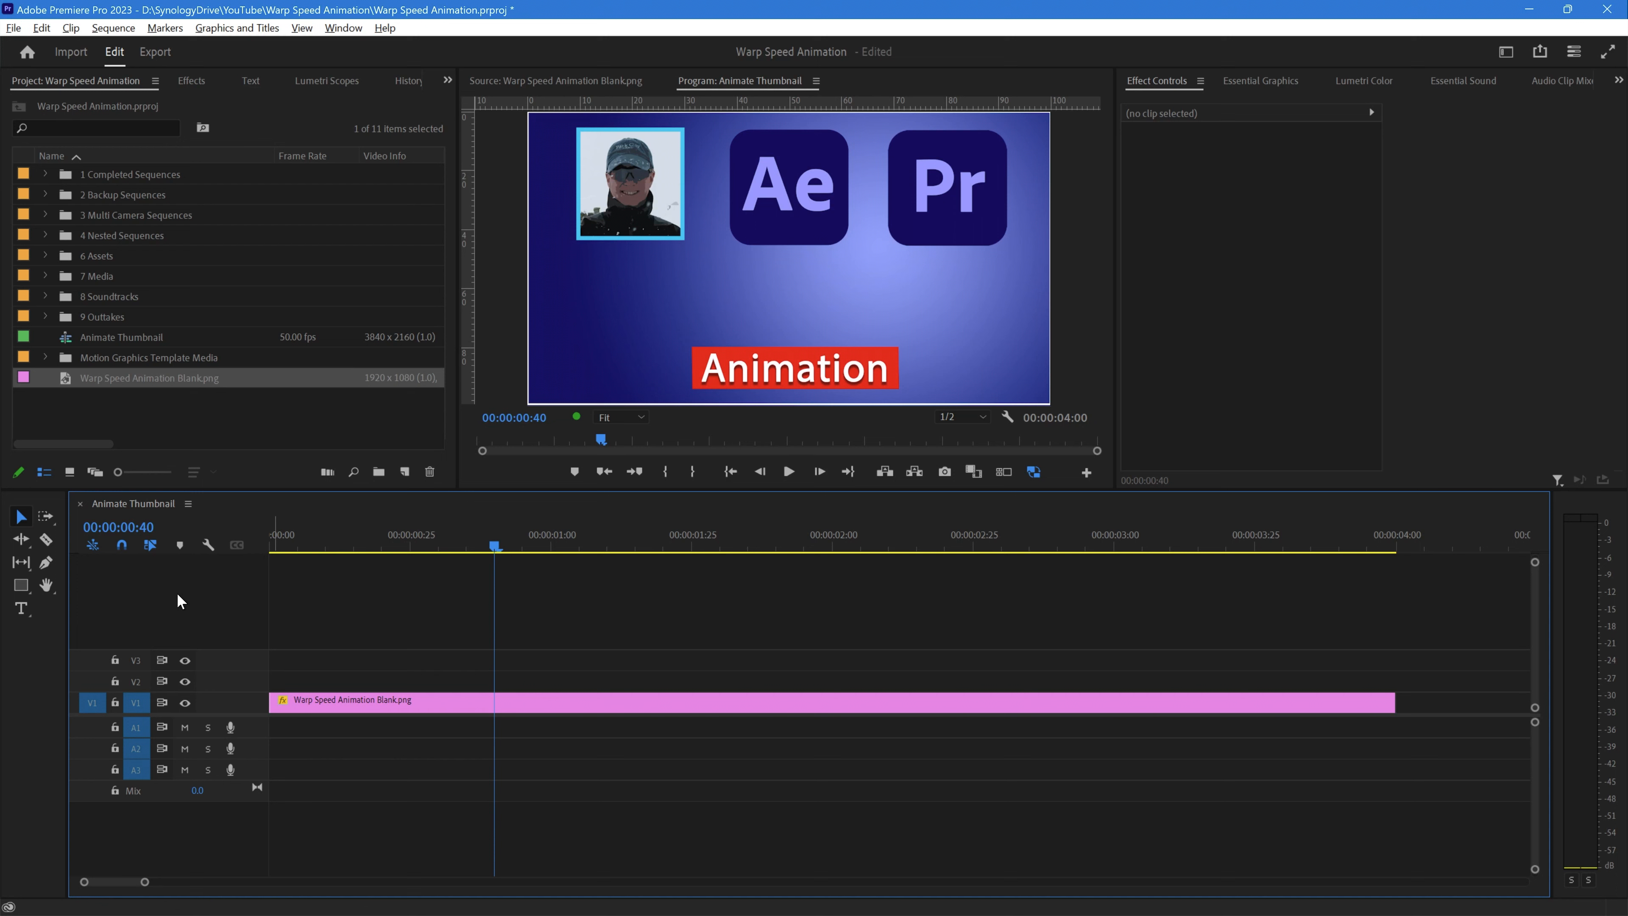
Step: Import the WarpSPEED composition from Warp Speed Animation.aep and place it on track V2 at the start of the sequence
key(alt+Tab)
key(Tab)
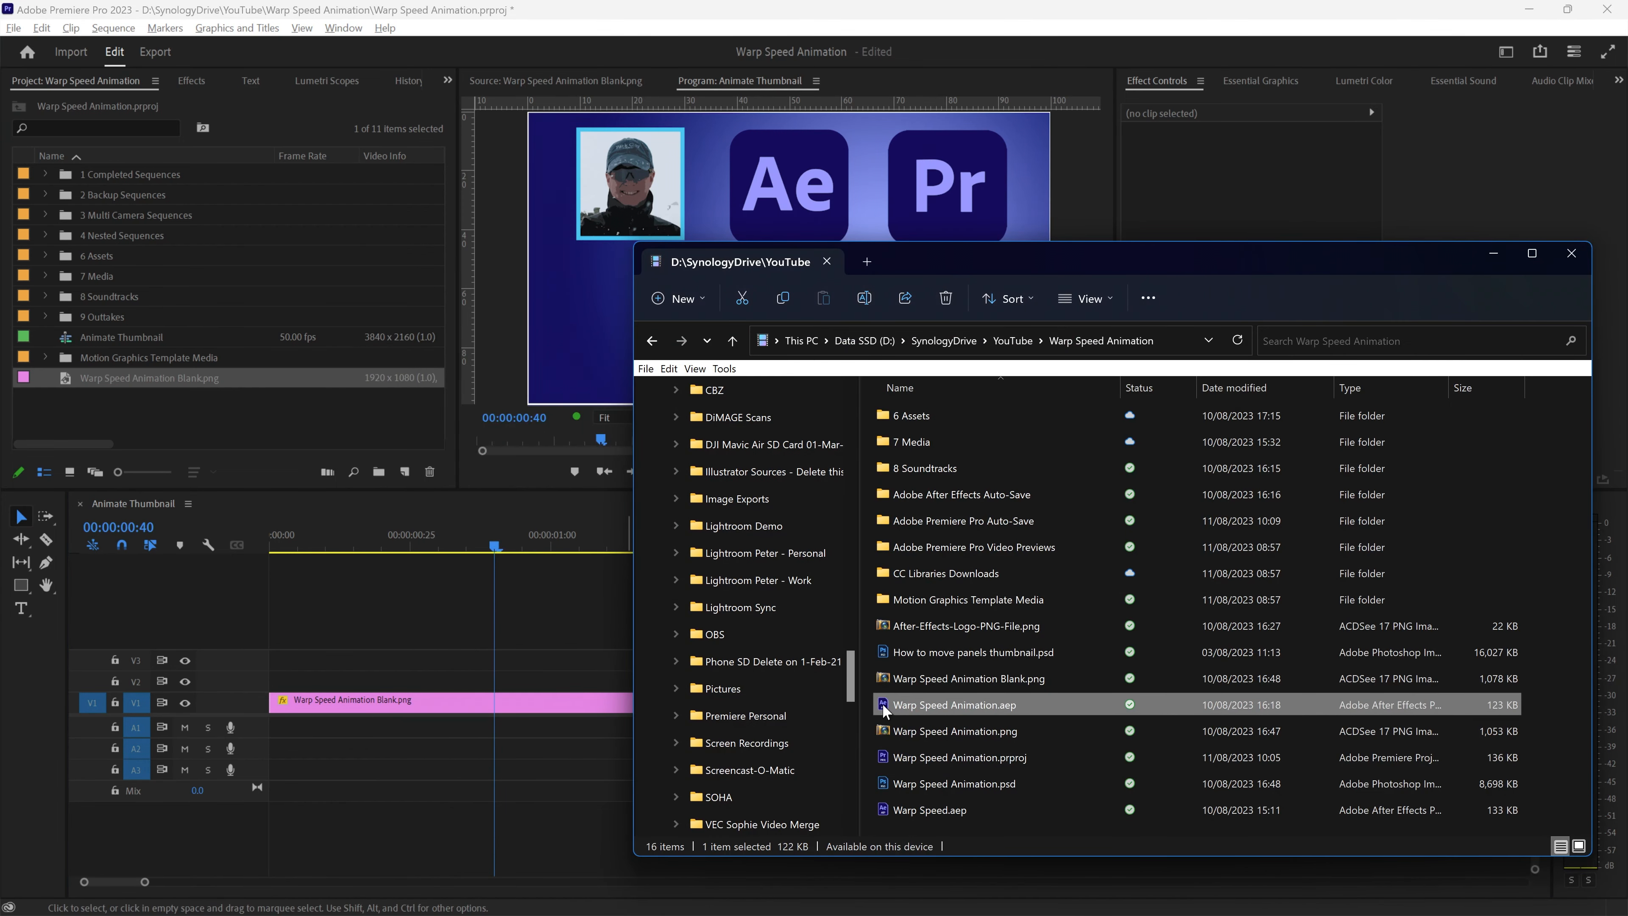
drag(885, 709, 267, 426)
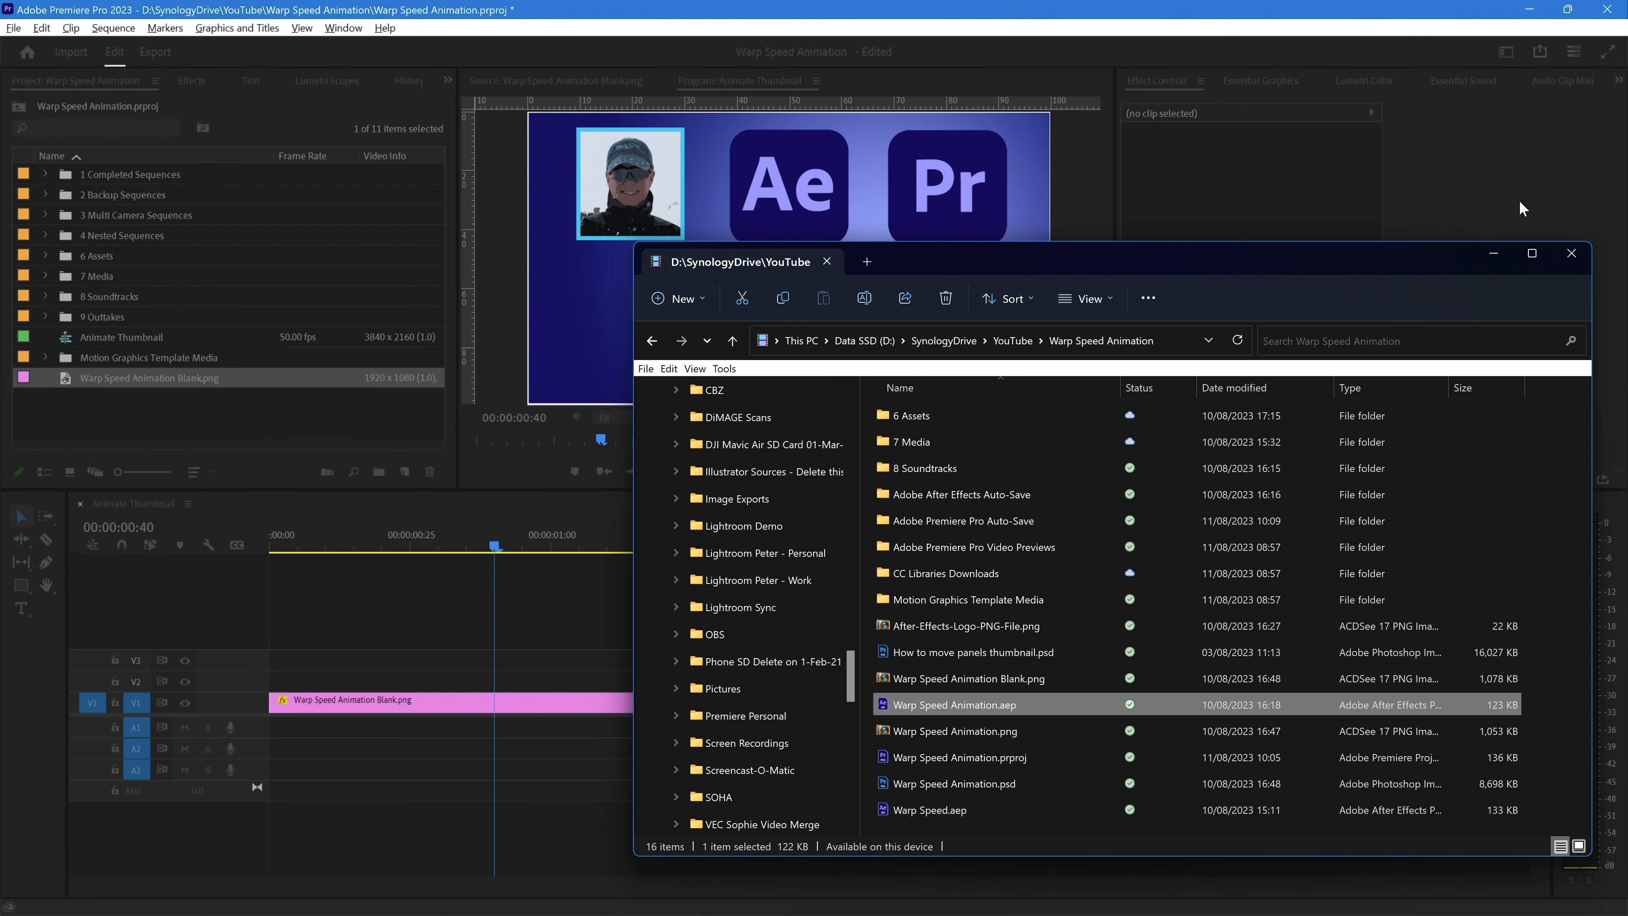
click(1494, 253)
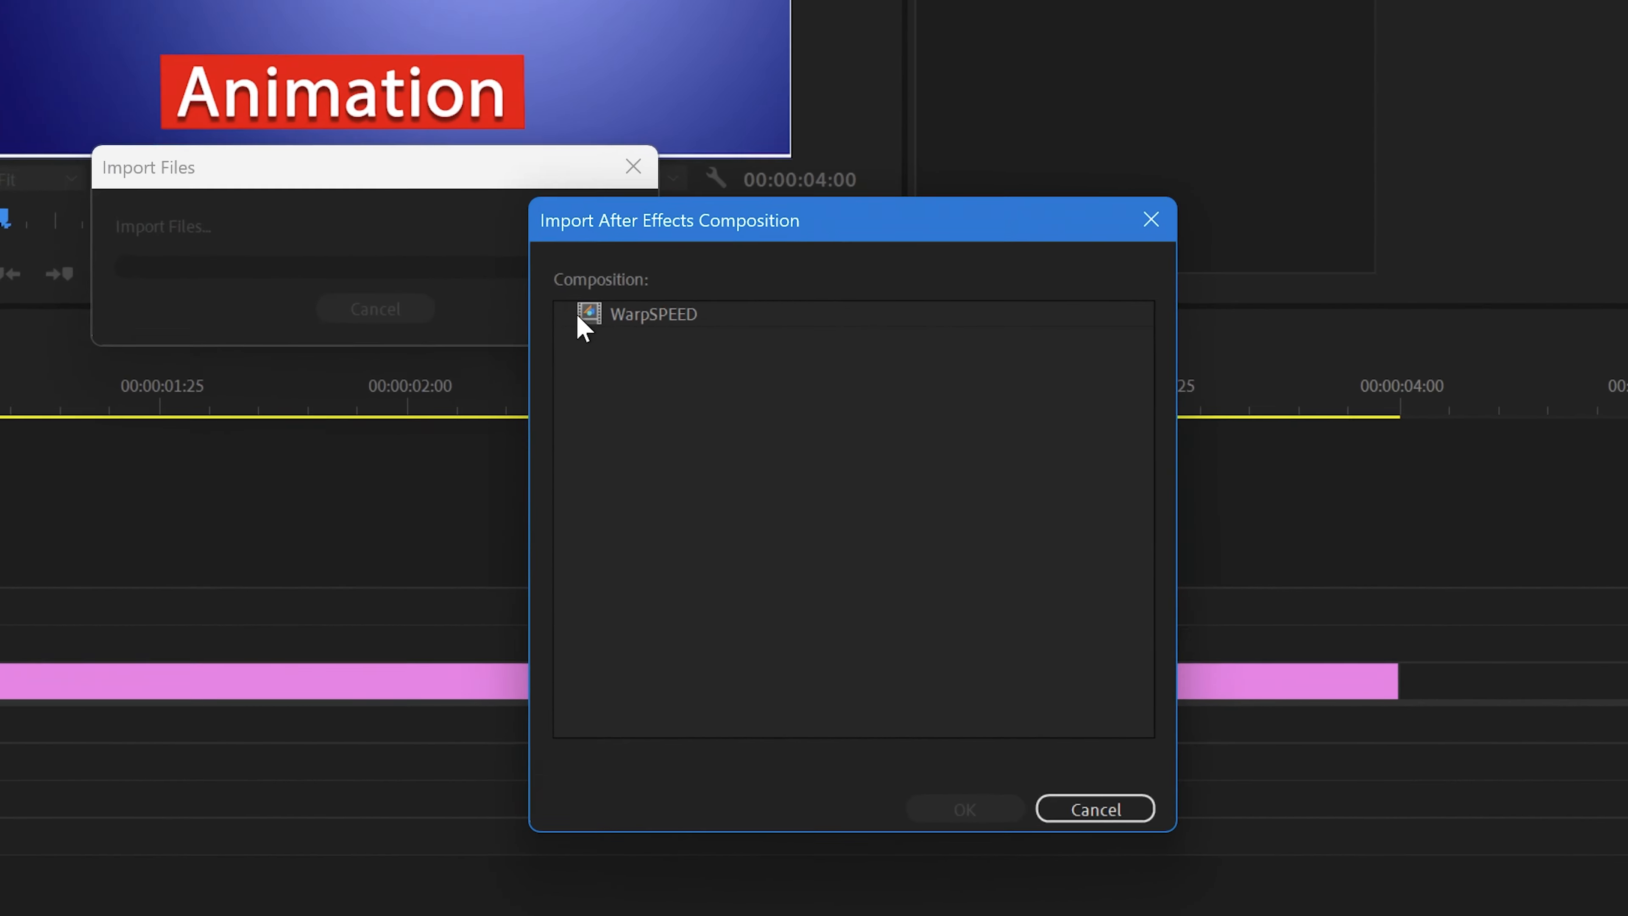
click(597, 316)
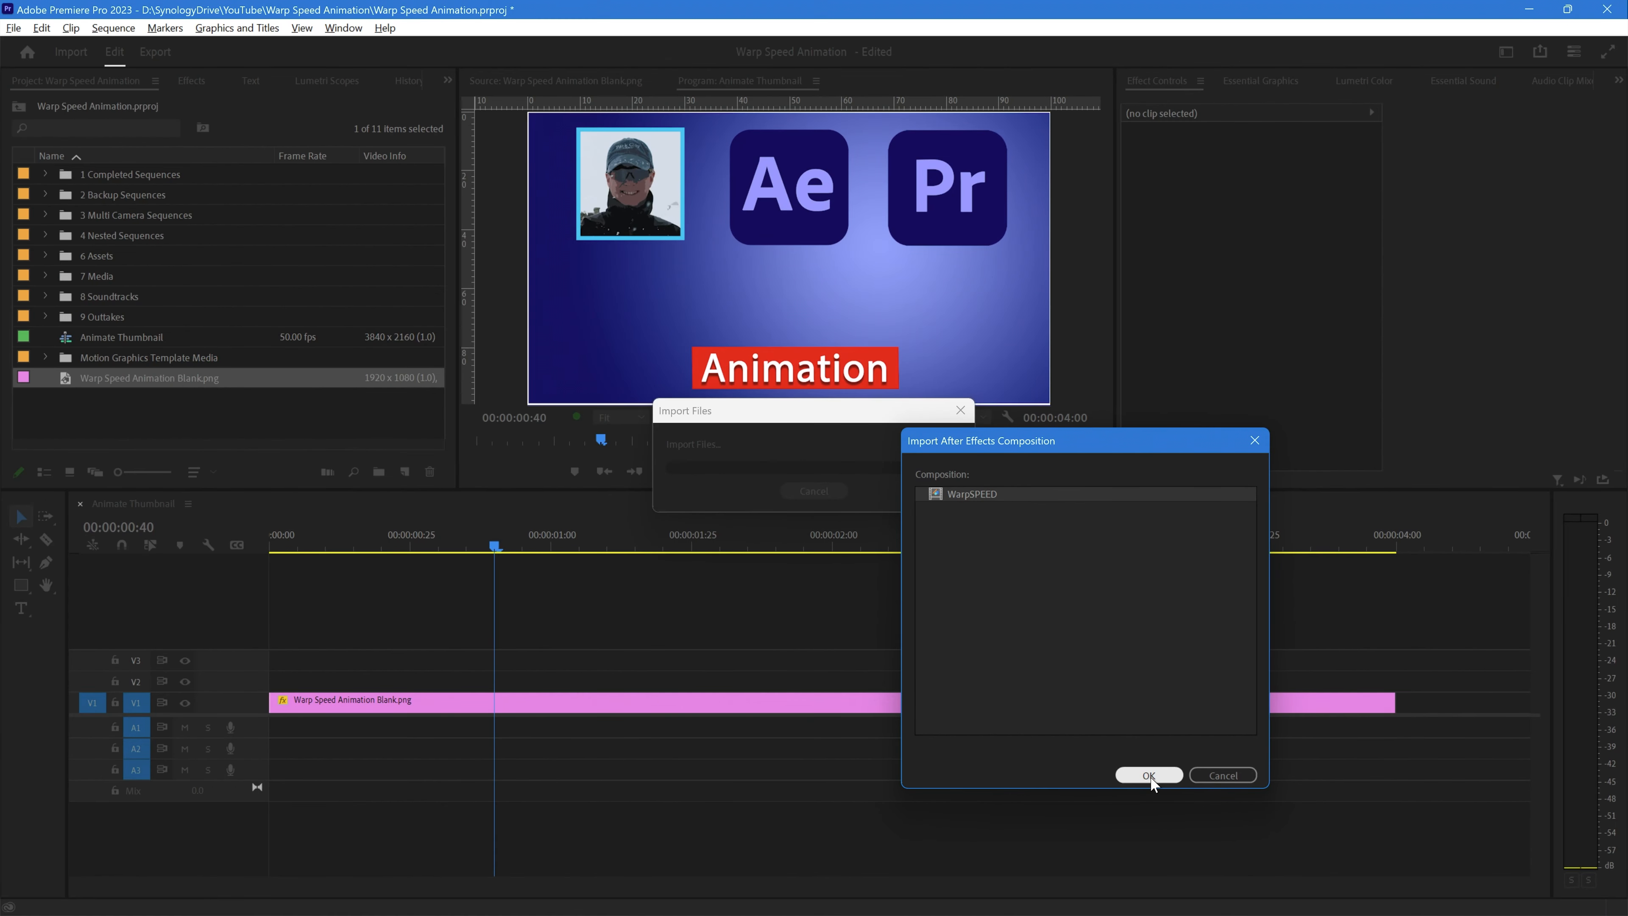
click(911, 825)
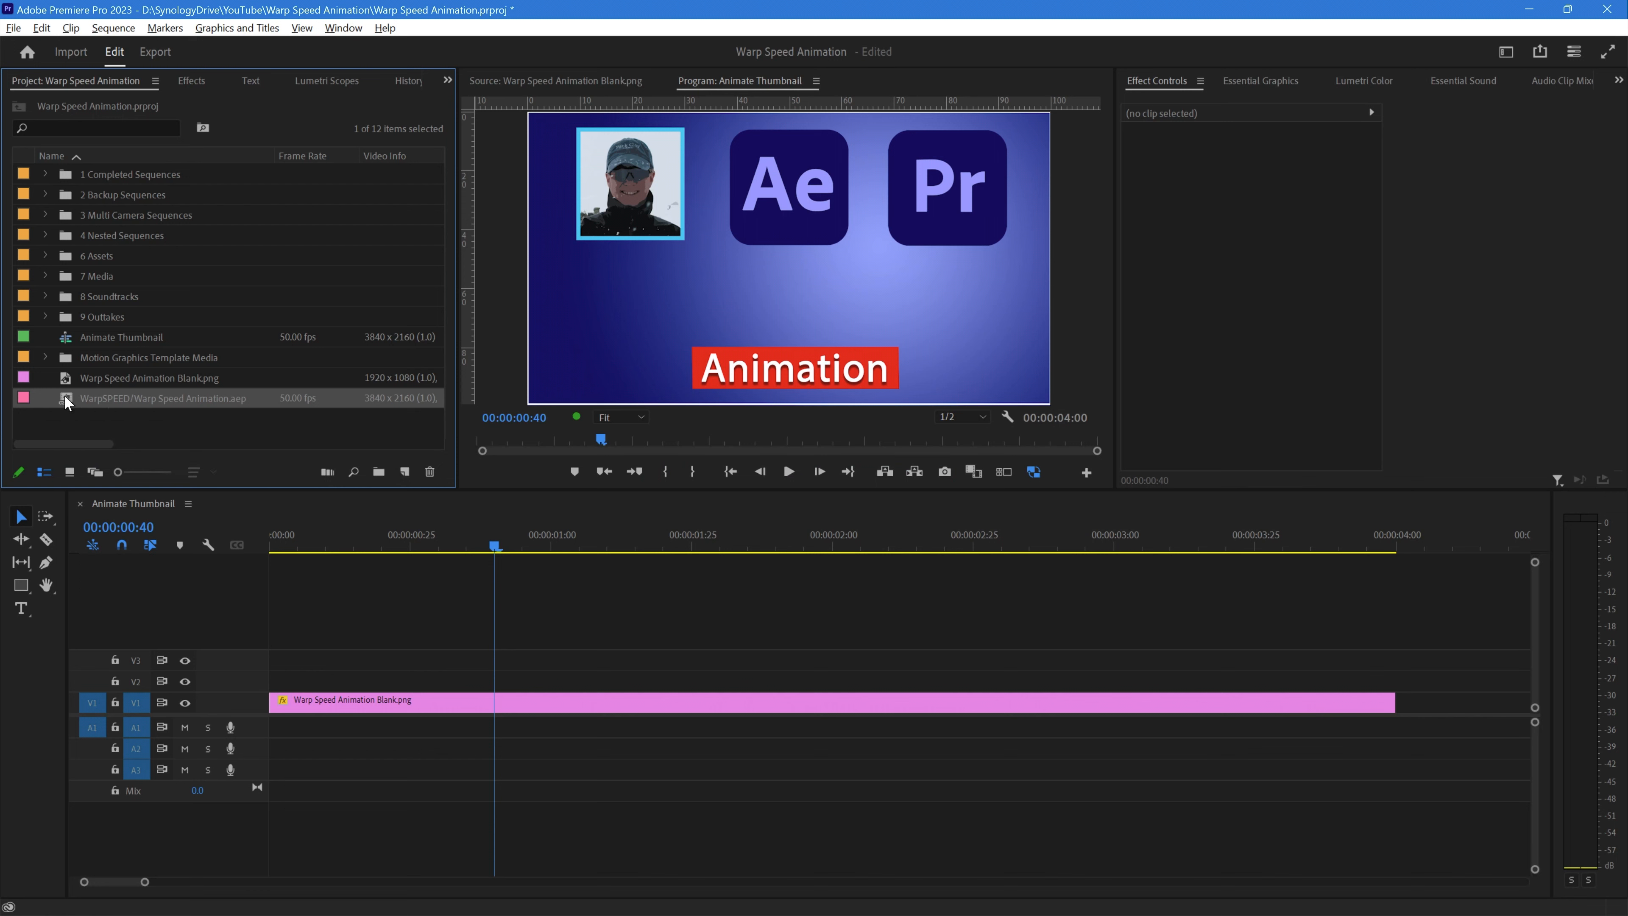
drag(67, 401, 264, 684)
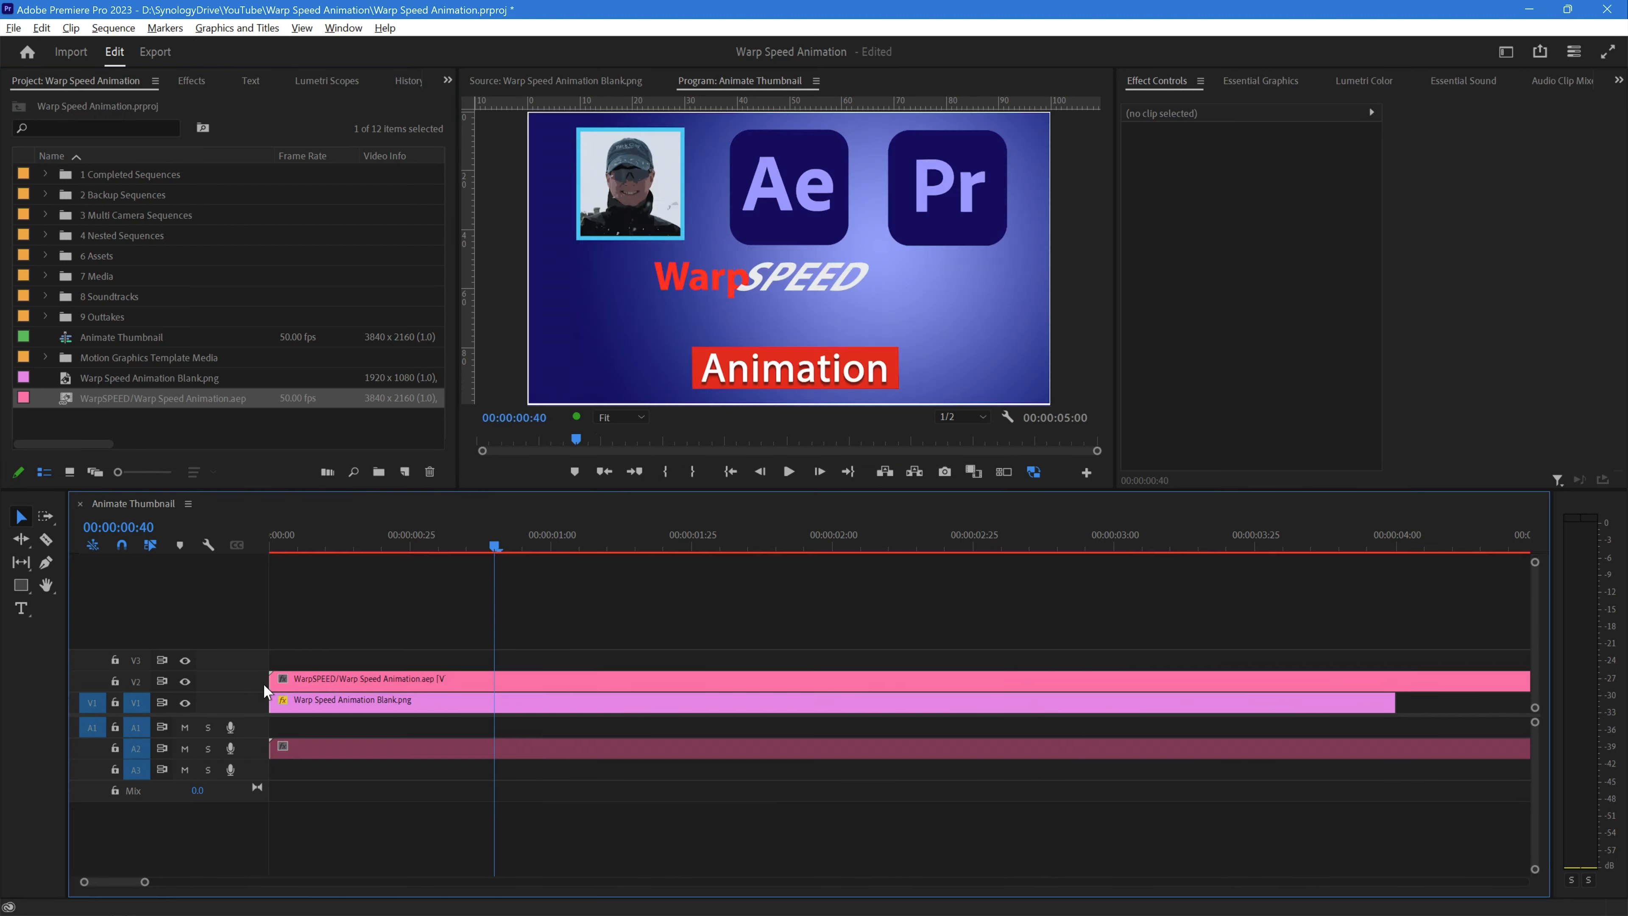
Step: Scale the WarpSPEED clip to 135 and move it to about 2131.6, 1198.3, centring the title above the Animation label
click(456, 687)
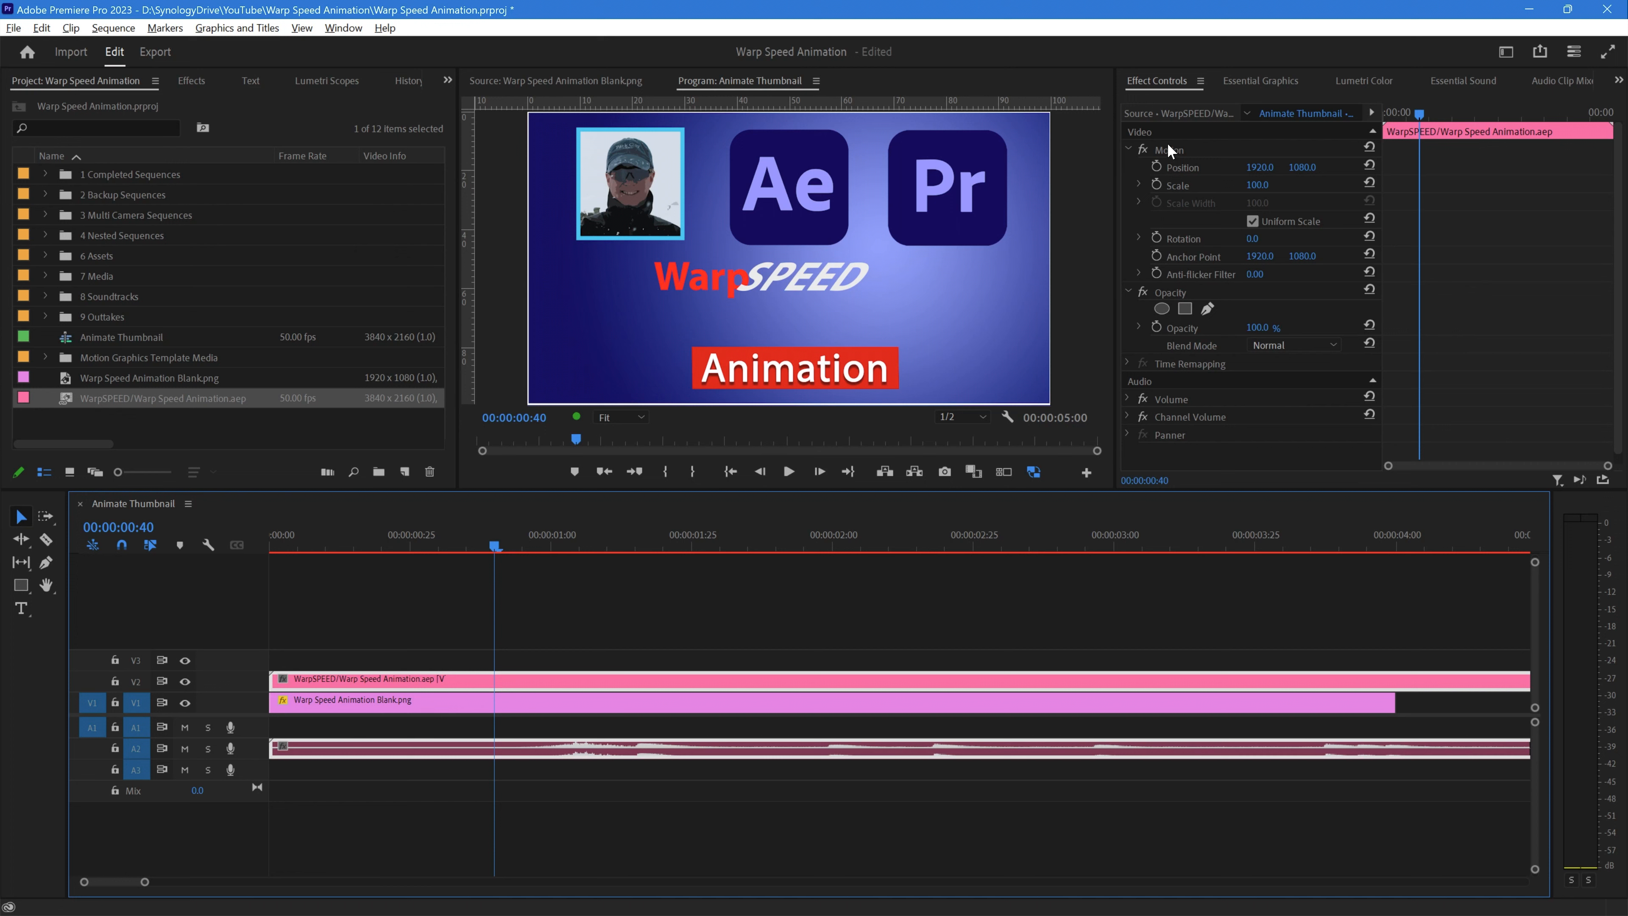
click(631, 634)
click(633, 681)
click(1179, 149)
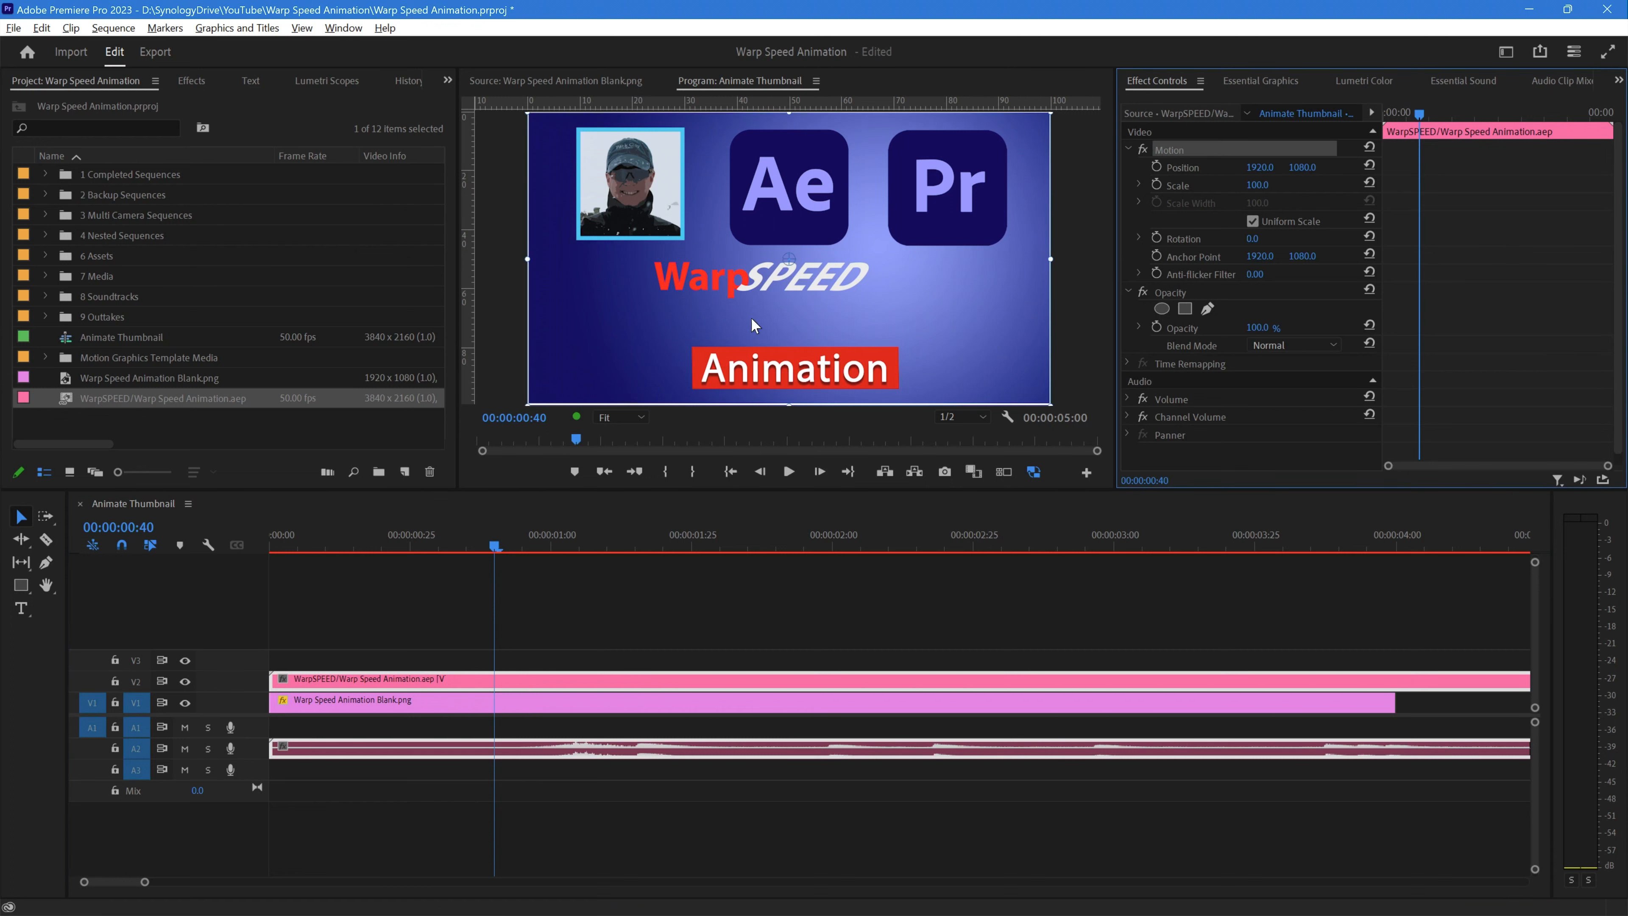
drag(769, 280, 798, 305)
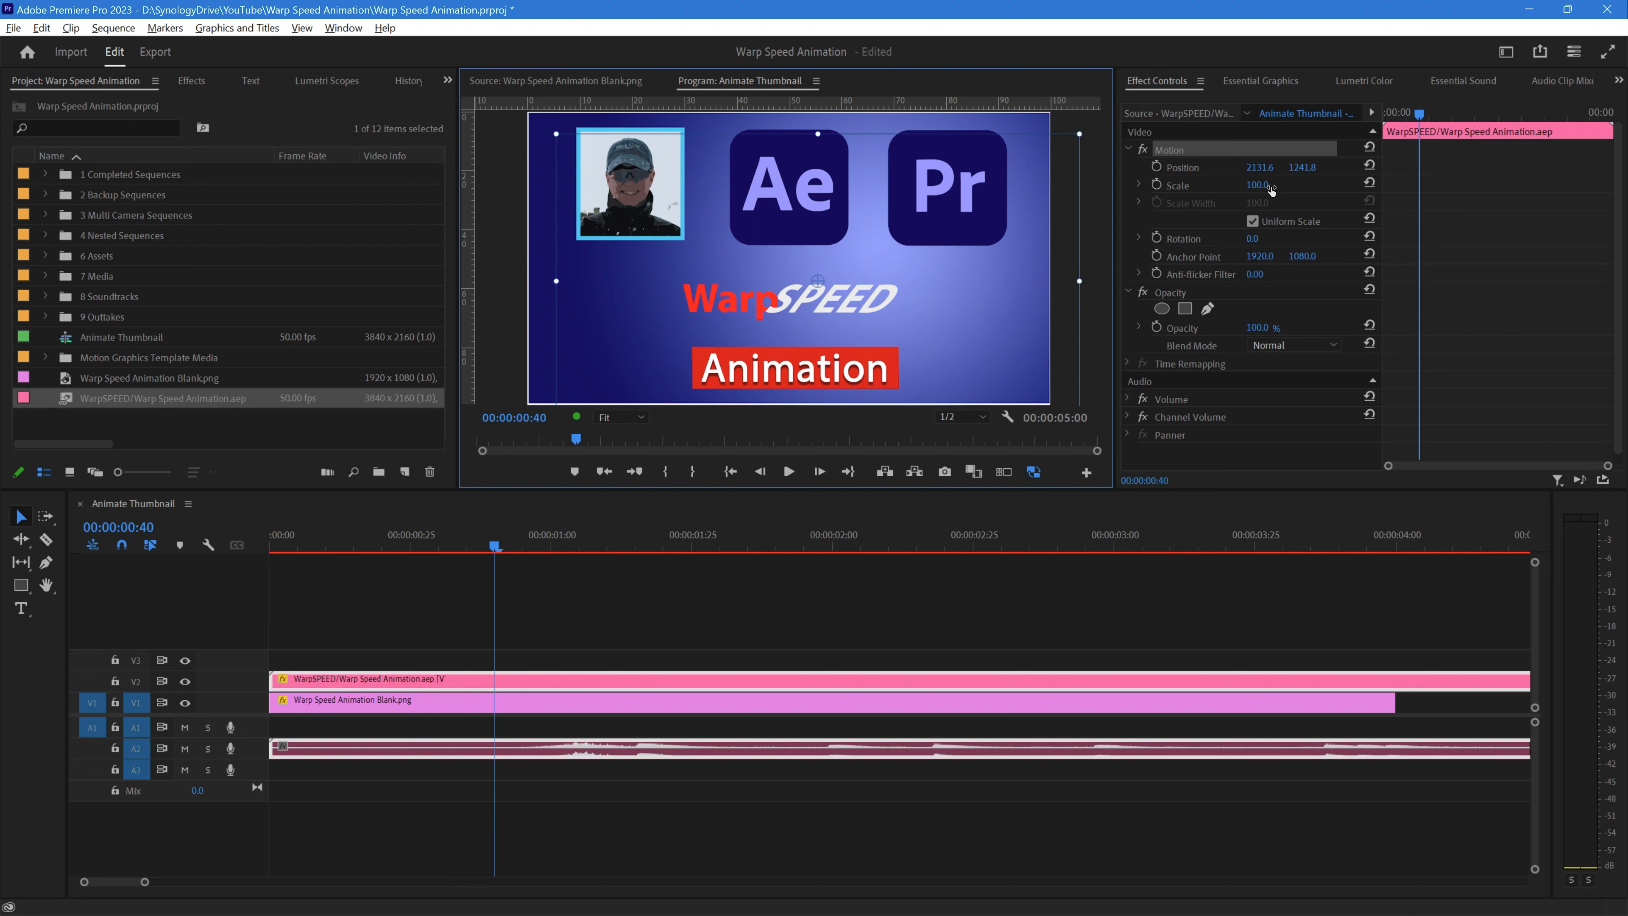
drag(1262, 189, 1284, 189)
drag(744, 291, 754, 294)
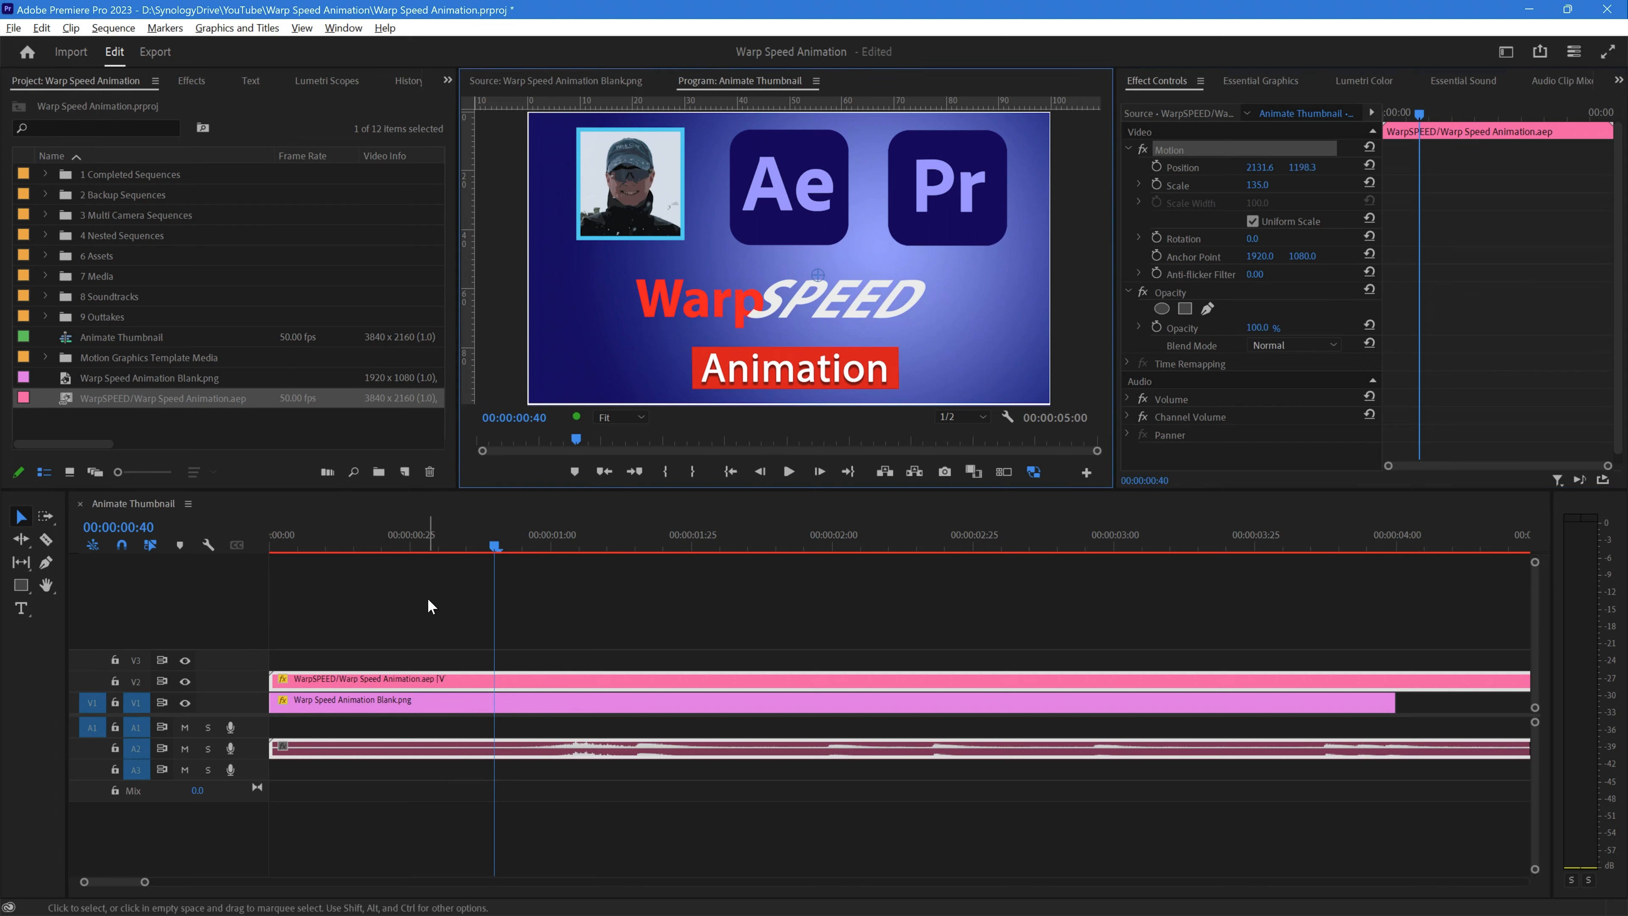
Step: Play the Animate Thumbnail sequence from the start to check the title animation and sound over the background
drag(490, 545, 151, 571)
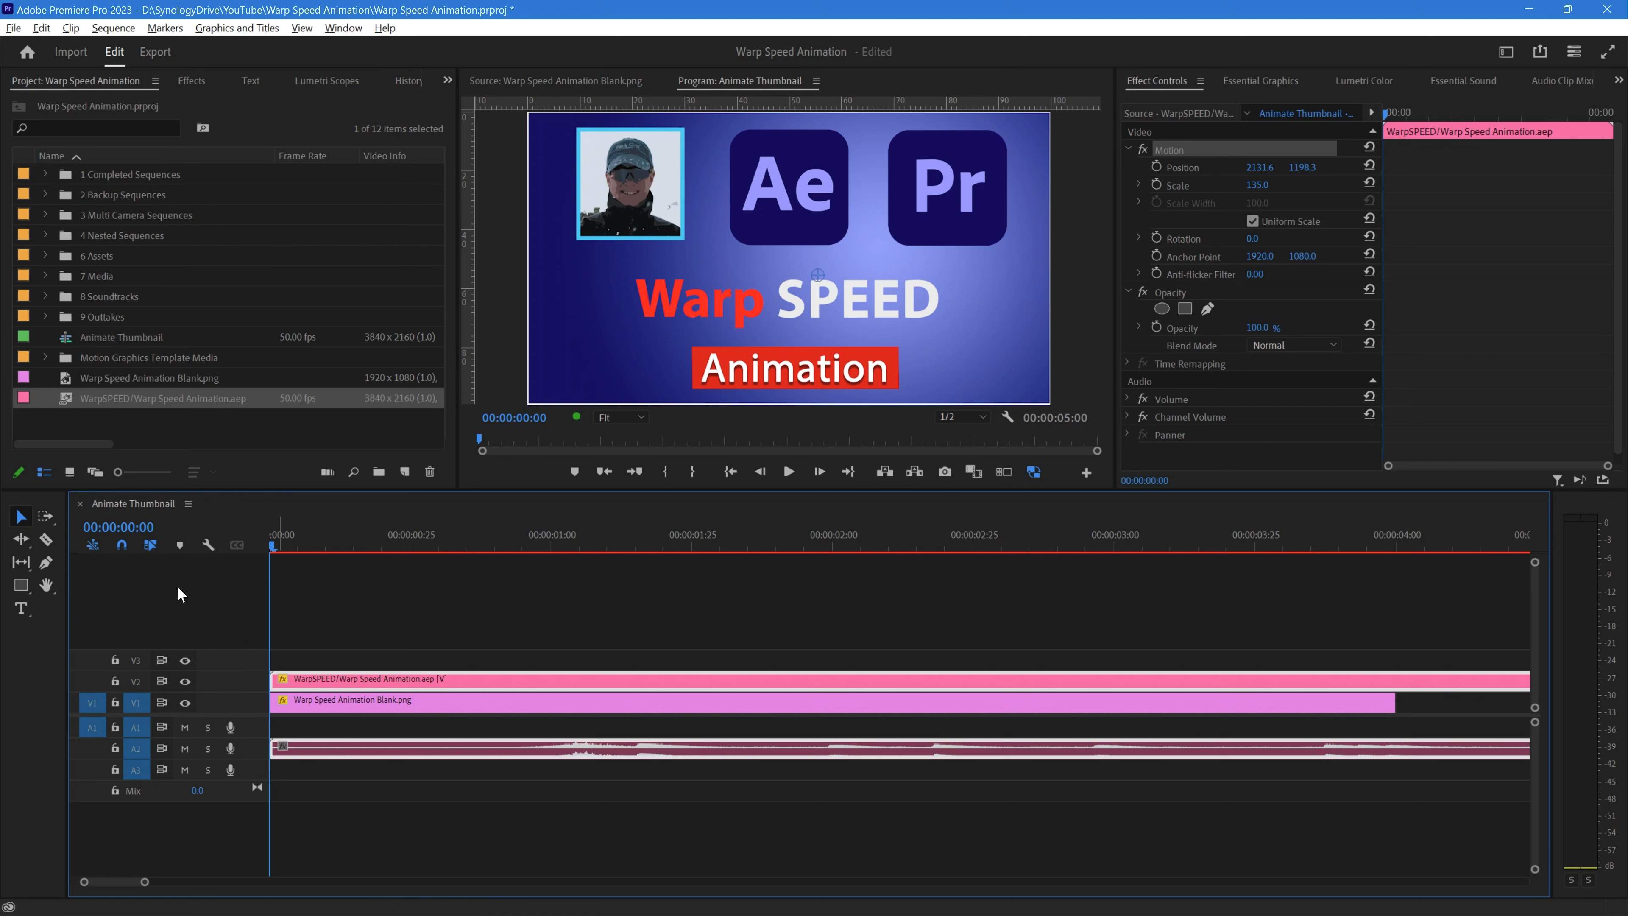
key(space)
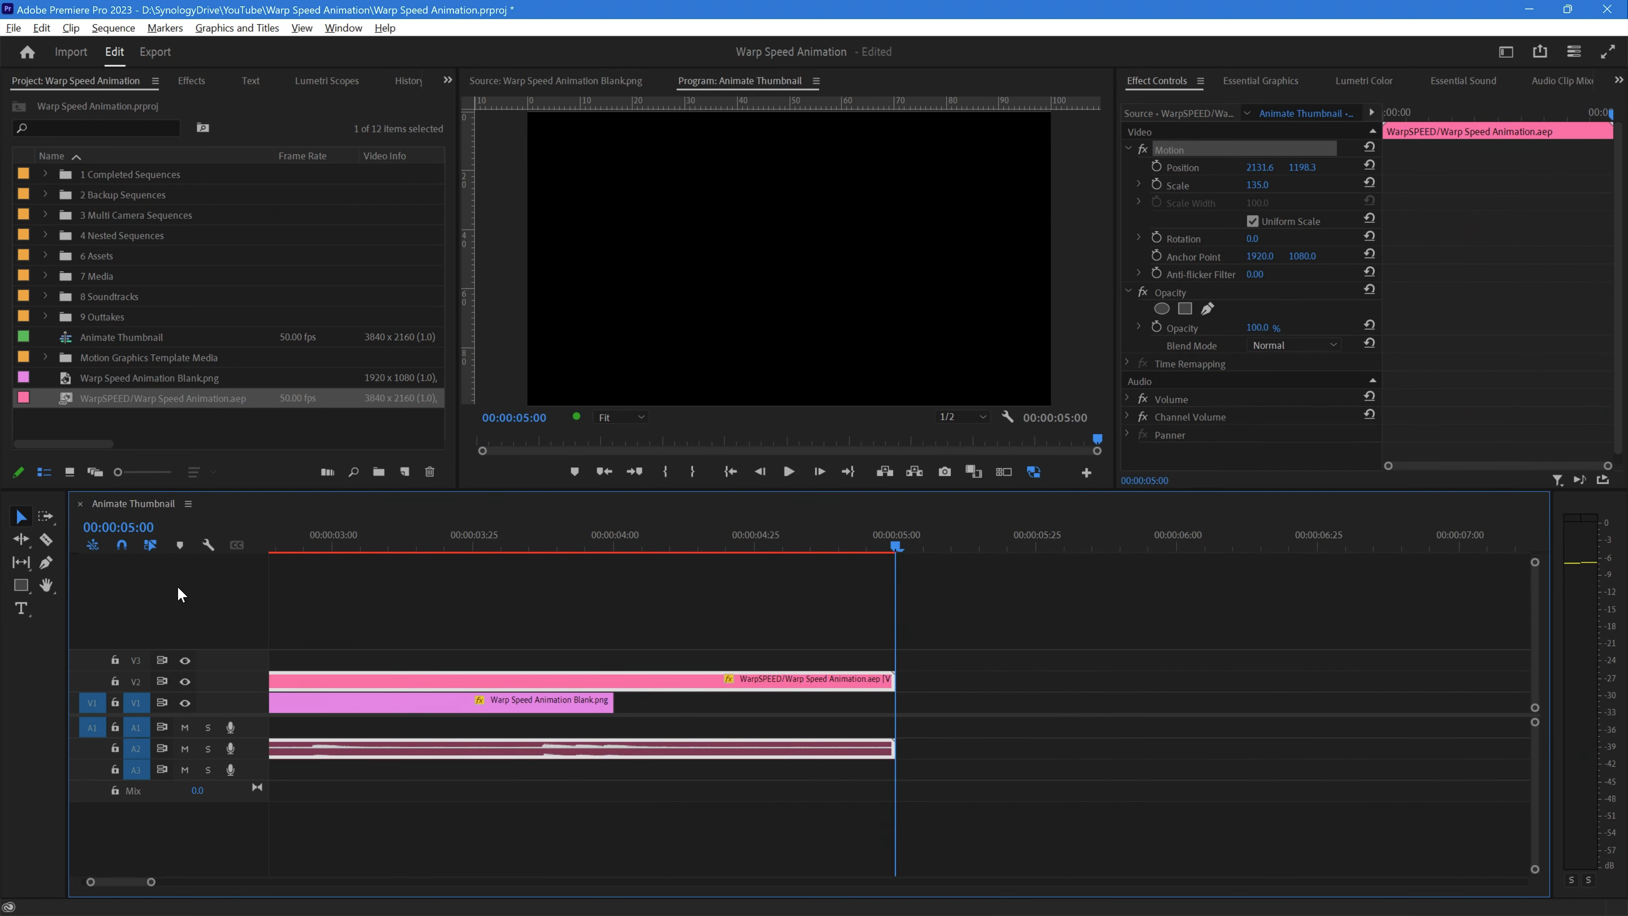
key(space)
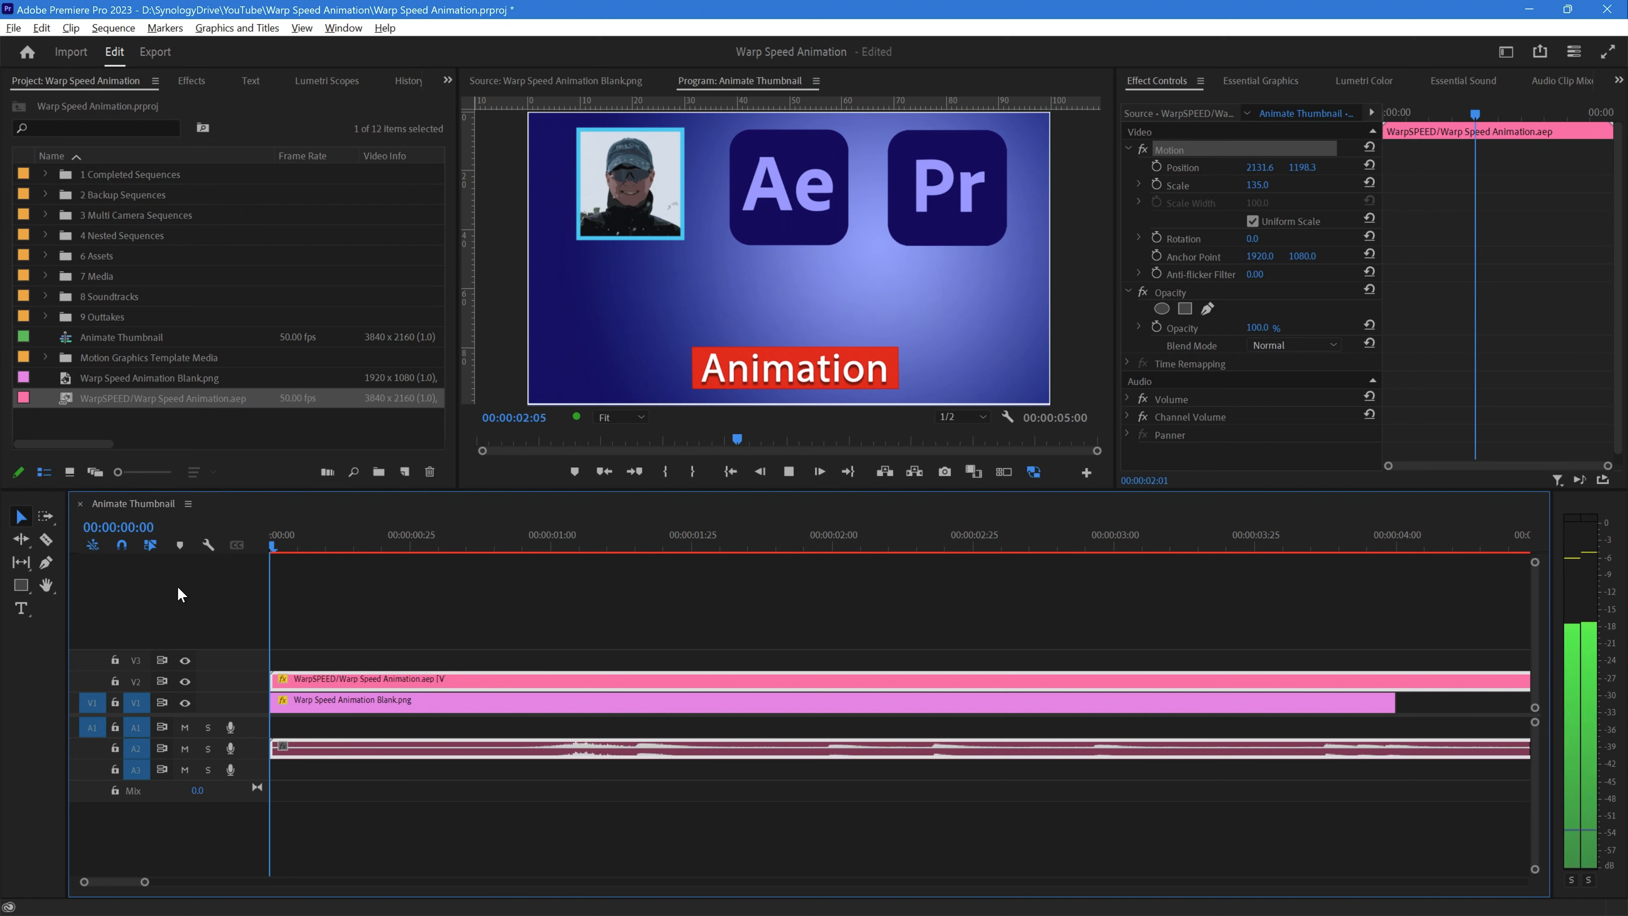
key(space)
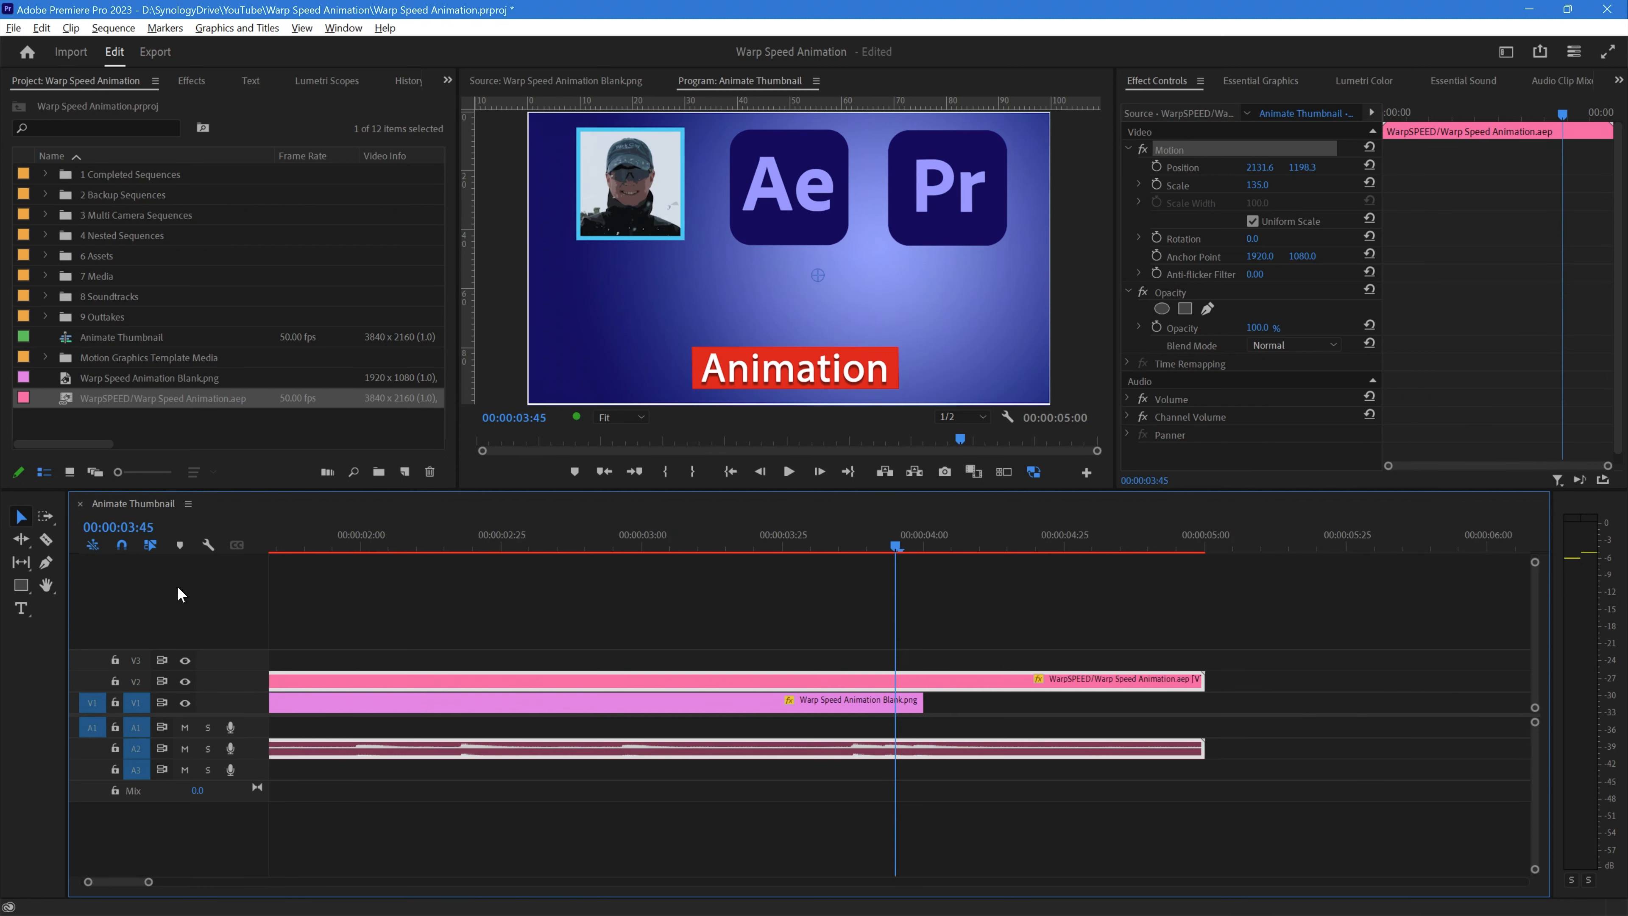